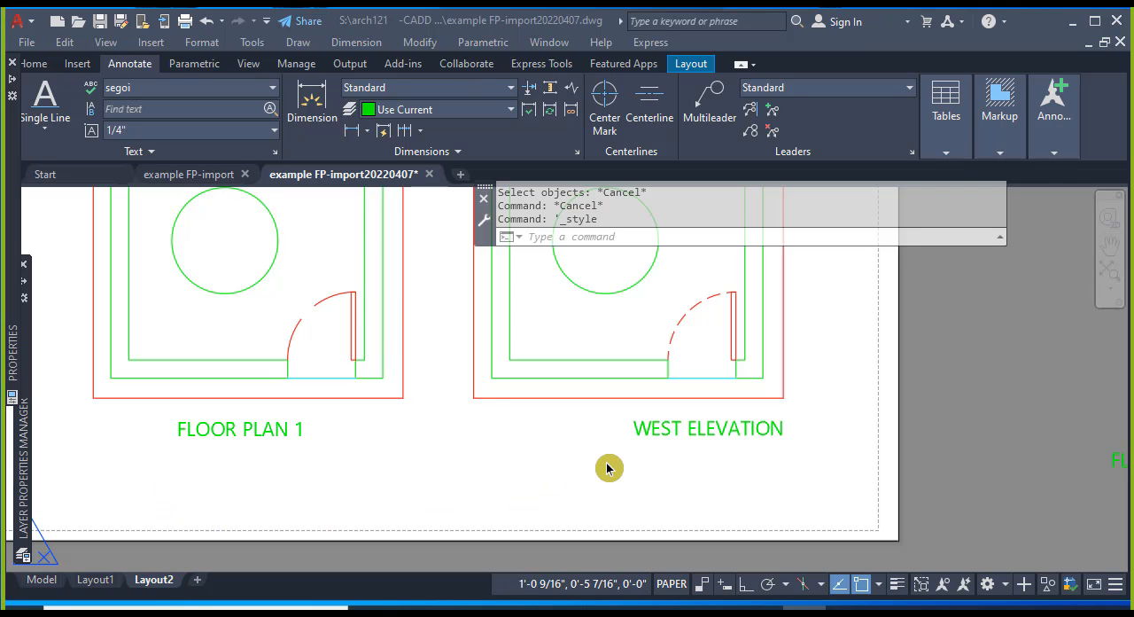
Examine the FLOOR PLAN 1 and WEST ELEVATION titles on the Layout2 sheet.
{"action": "scroll", "coordinate": [611, 461], "scroll_direction": "down", "scroll_amount": 1}
{"action": "left_click", "coordinate": [682, 483]}
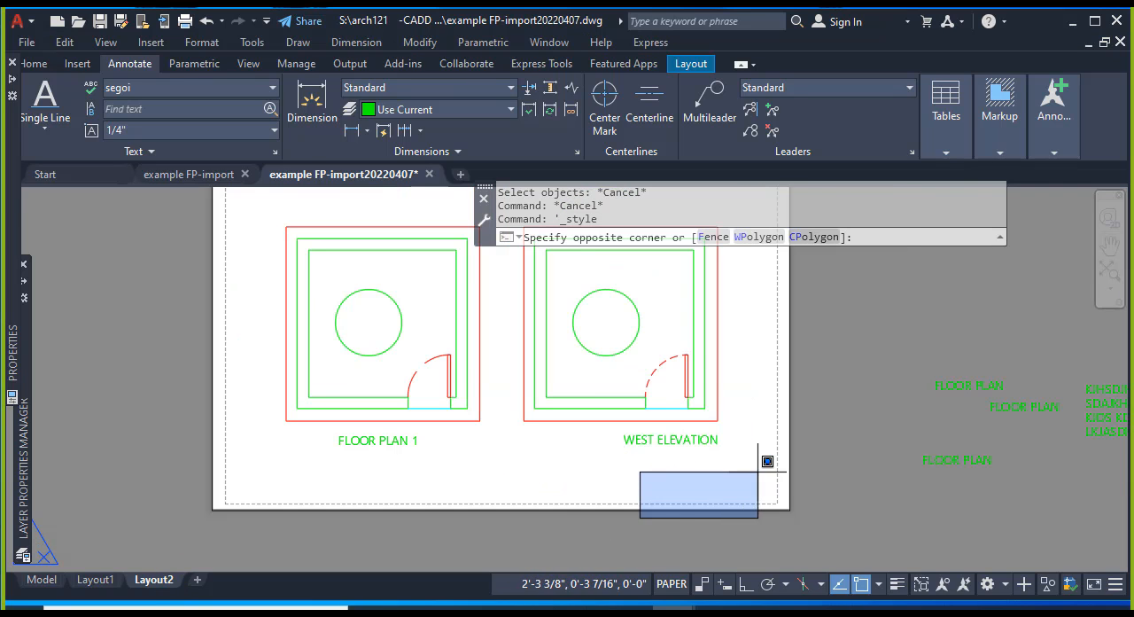
{"action": "scroll", "coordinate": [759, 461], "scroll_direction": "down", "scroll_amount": 2}
{"action": "key", "text": "Escape"}
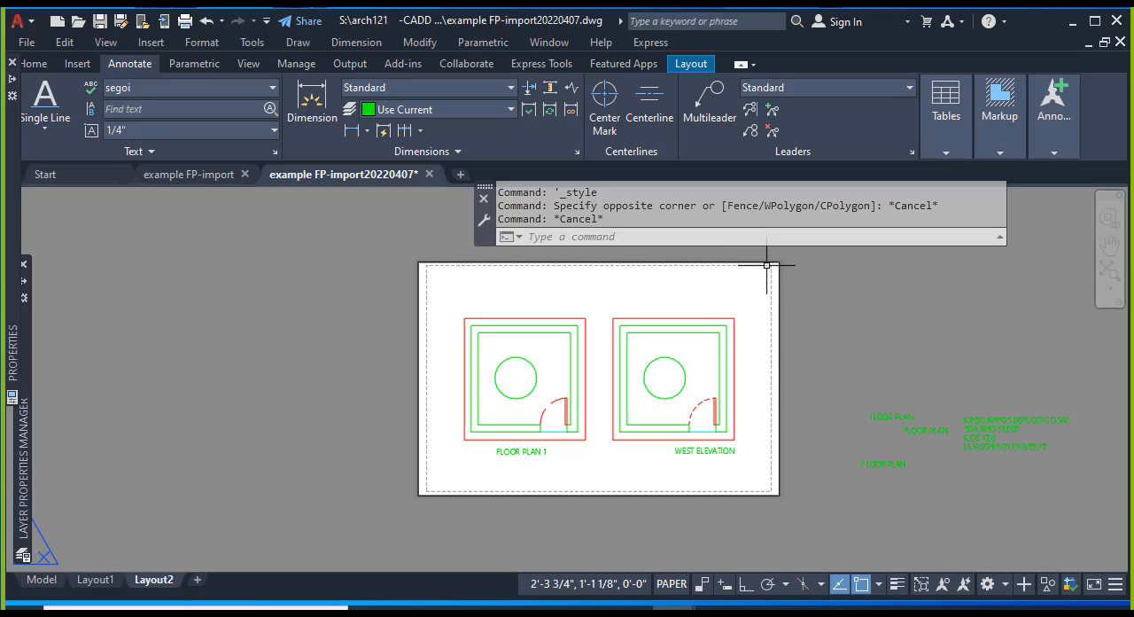
{"action": "scroll", "coordinate": [620, 354], "scroll_direction": "up", "scroll_amount": 1}
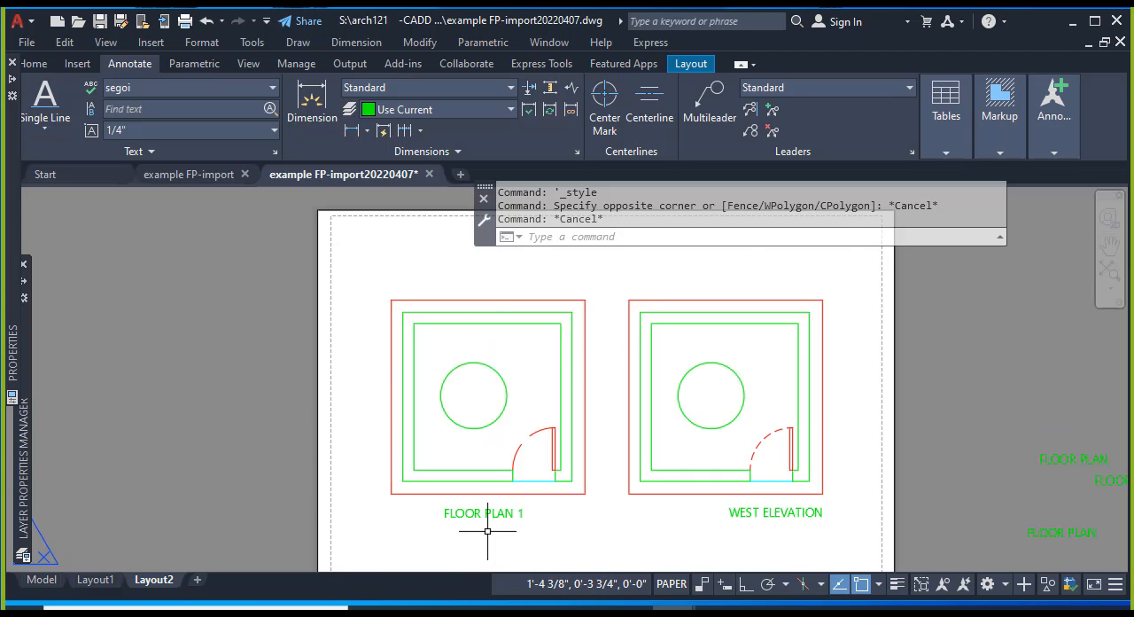
{"action": "scroll", "coordinate": [488, 519], "scroll_direction": "up", "scroll_amount": 4}
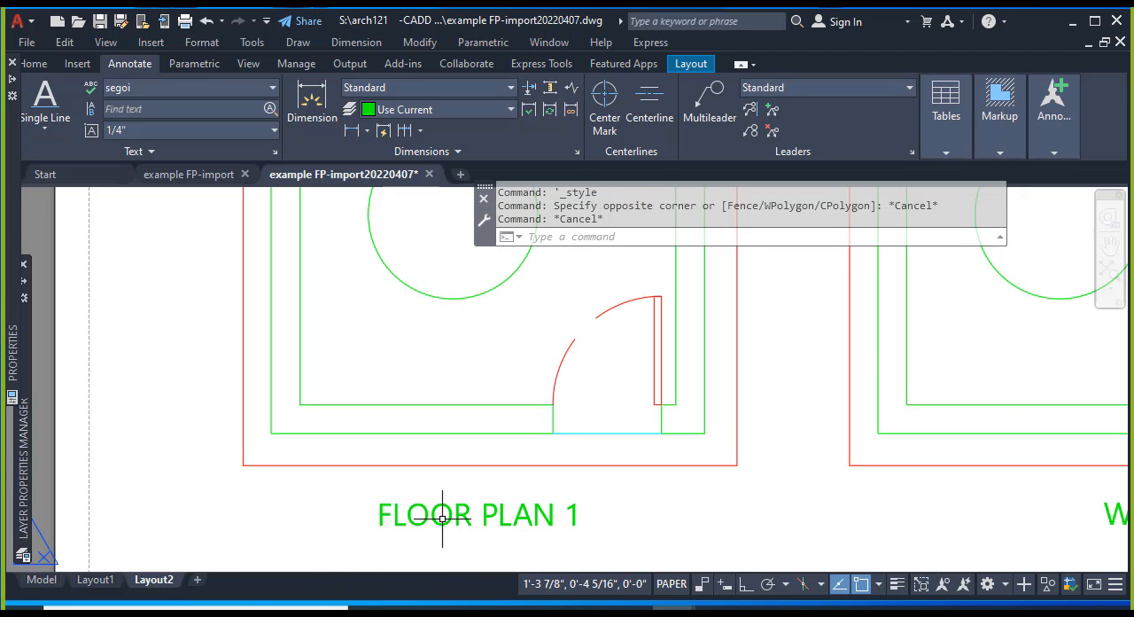
{"action": "scroll", "coordinate": [443, 517], "scroll_direction": "down", "scroll_amount": 2}
{"action": "scroll", "coordinate": [442, 517], "scroll_direction": "down", "scroll_amount": 3}
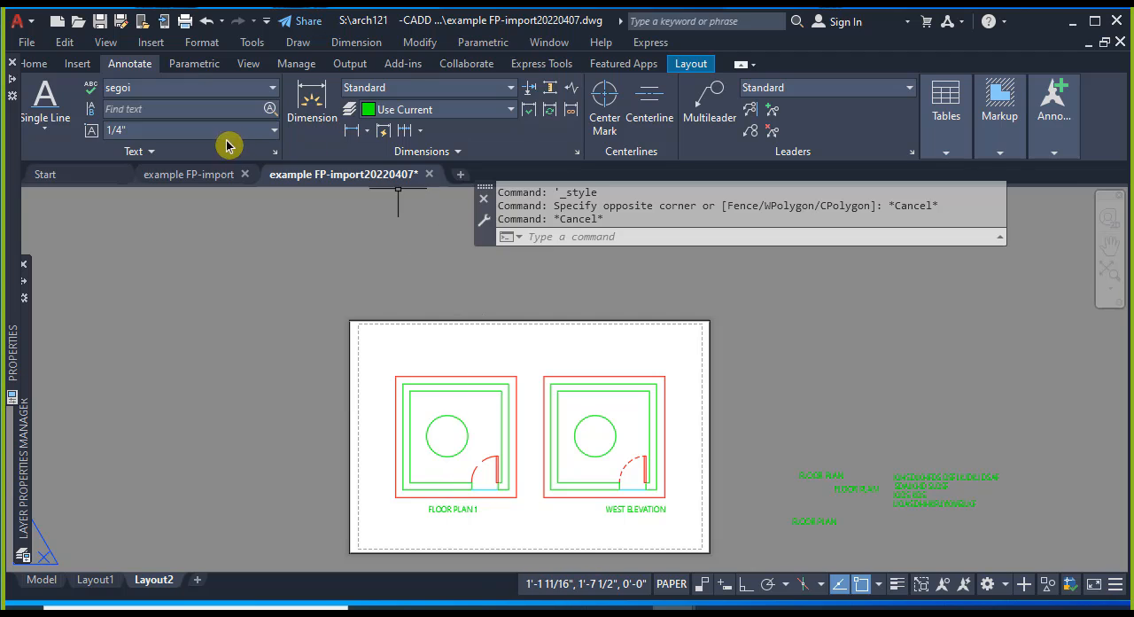
Draw a 6" by 6" rectangle in paper space, starting just outside the sheet beside the FLOOR PLAN 1 viewport.
{"action": "left_click", "coordinate": [36, 67]}
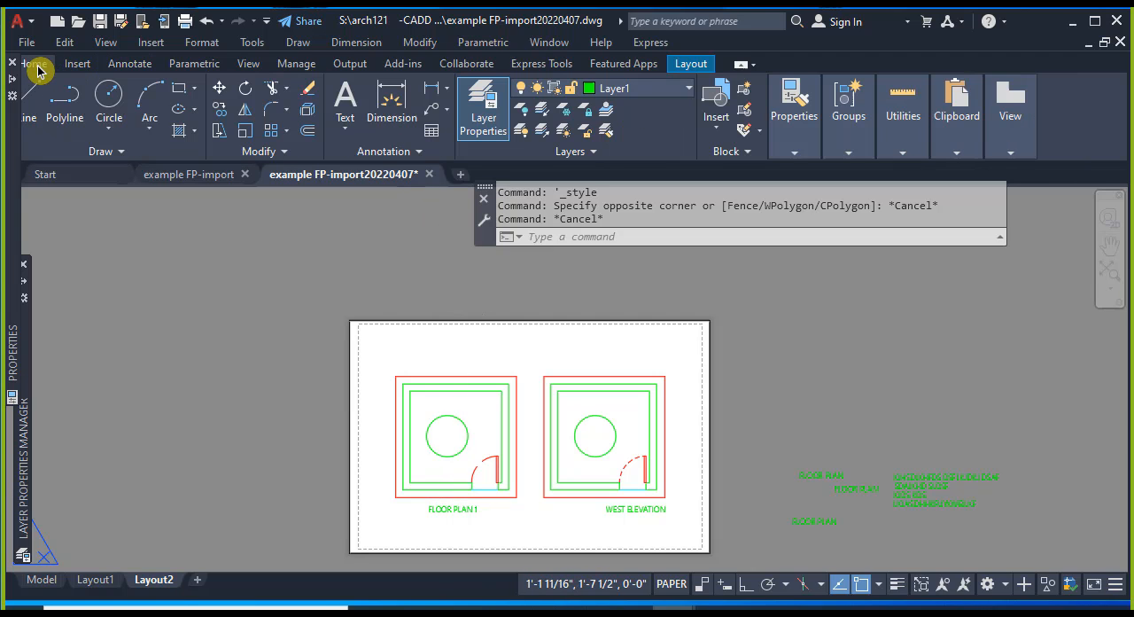
{"action": "left_click", "coordinate": [178, 96]}
{"action": "left_click", "coordinate": [264, 348]}
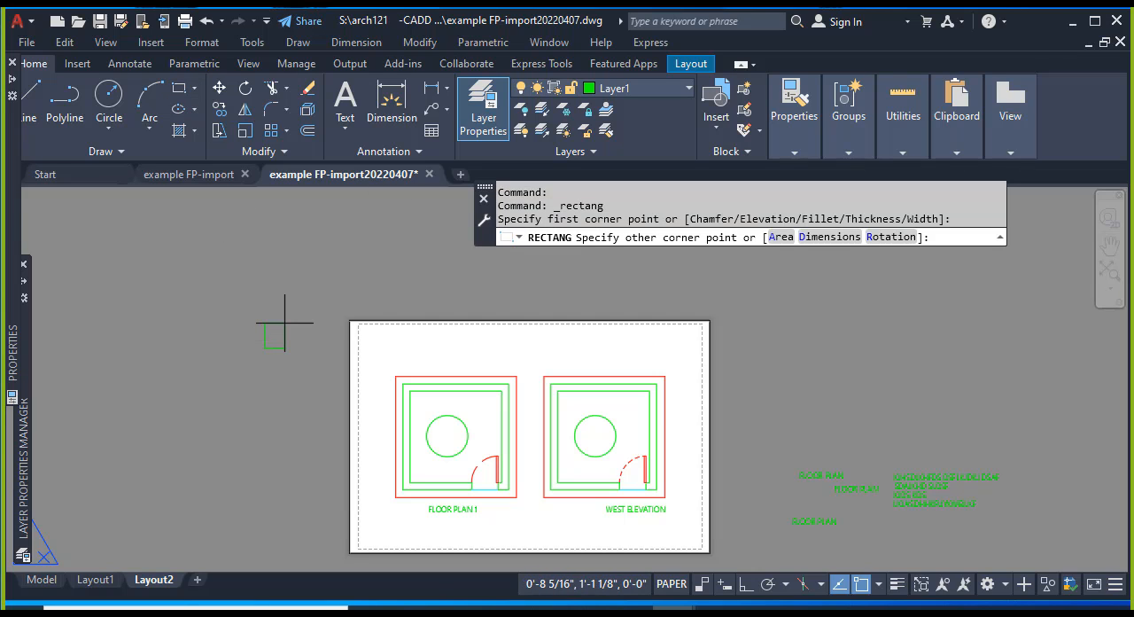
{"action": "type", "text": "@6\",6"}
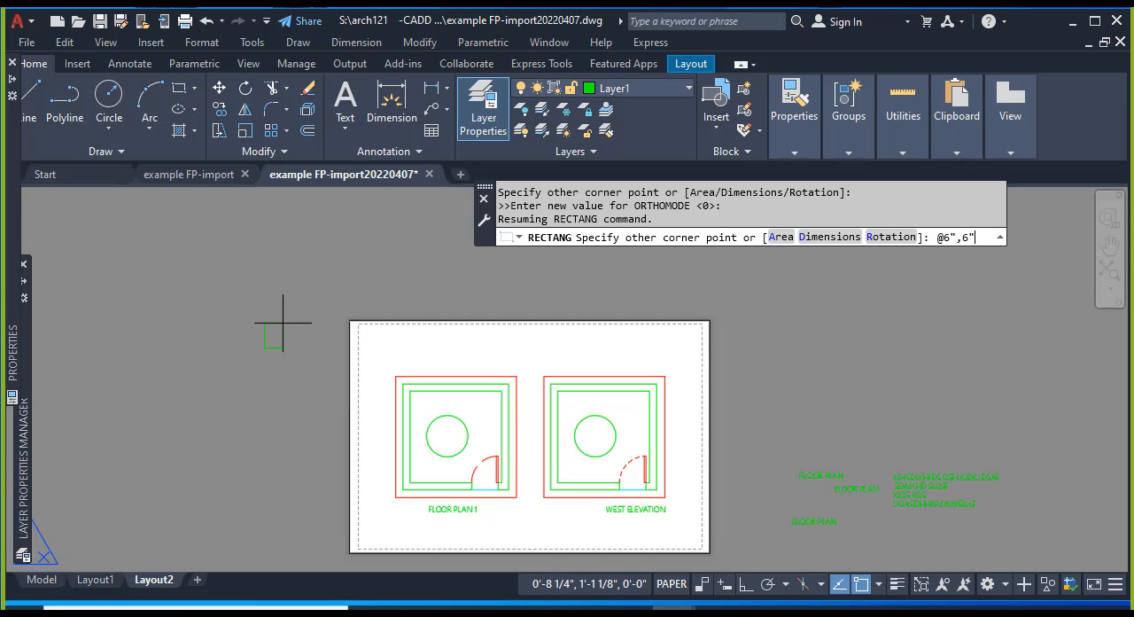
{"action": "key", "text": "Return"}
{"action": "key", "text": "Escape"}
{"action": "key", "text": "Escape"}
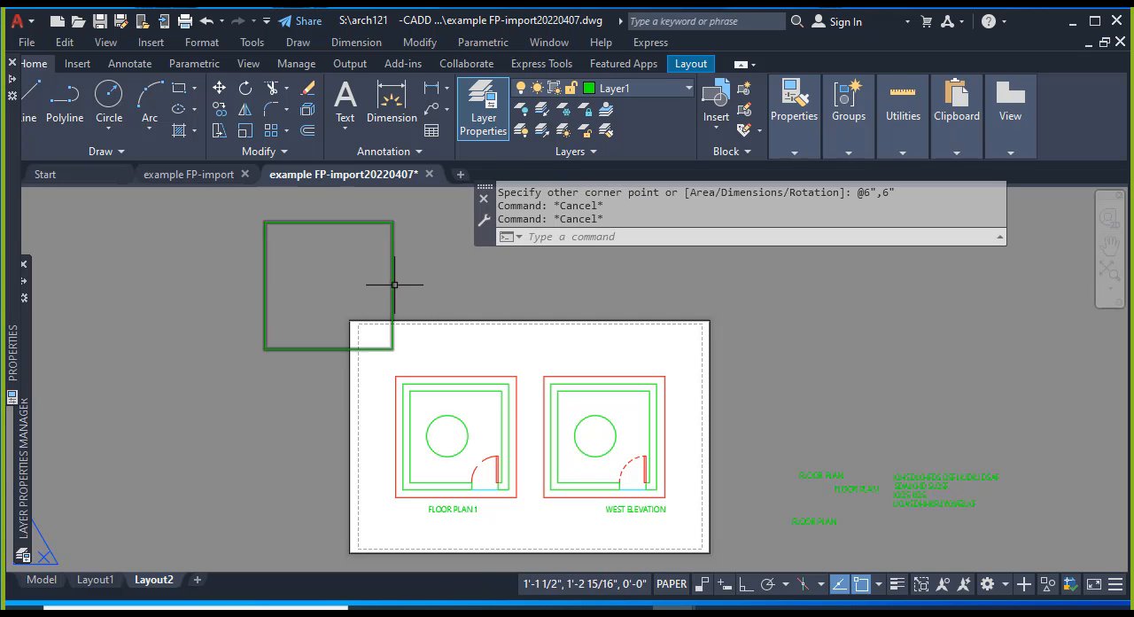
{"action": "left_click", "coordinate": [393, 284]}
{"action": "key", "text": "Escape"}
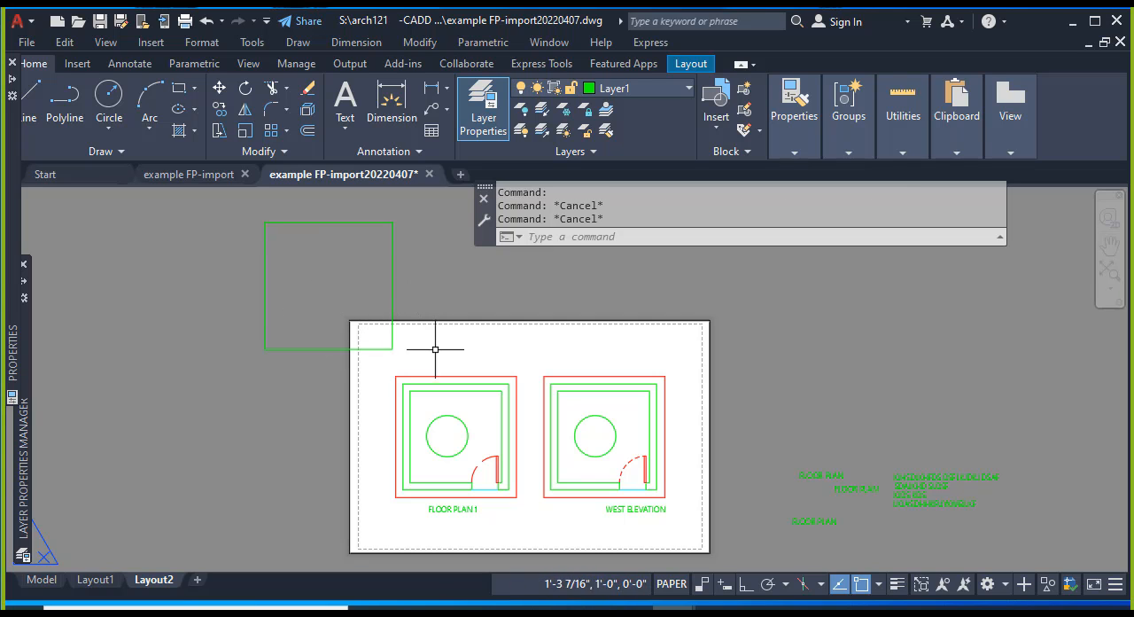
{"action": "left_click", "coordinate": [392, 273]}
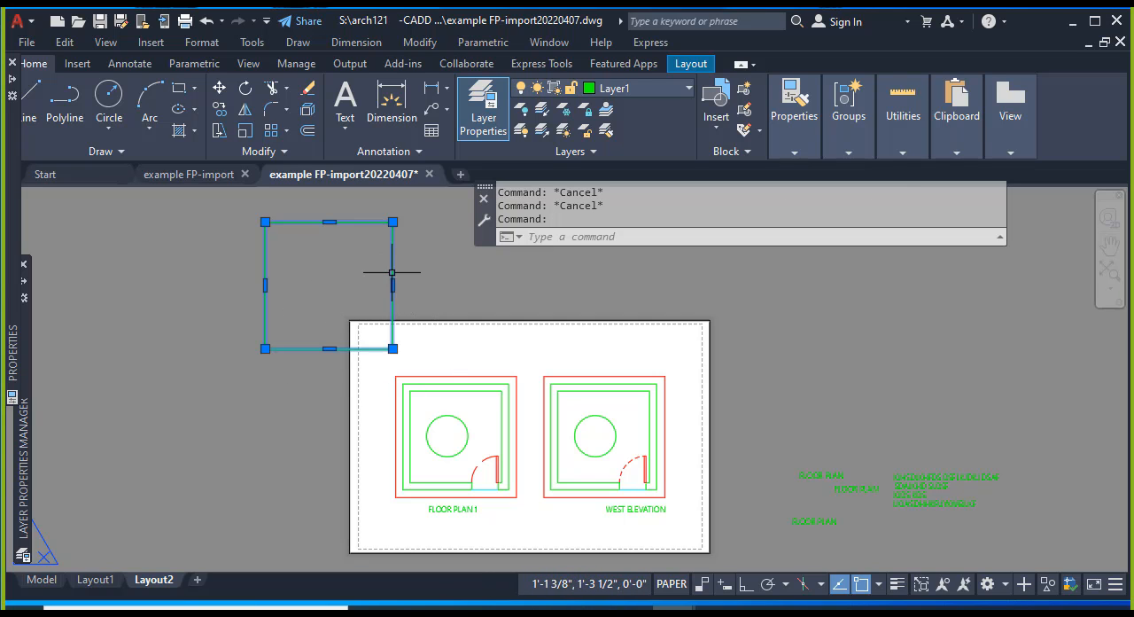
{"action": "key", "text": "Escape"}
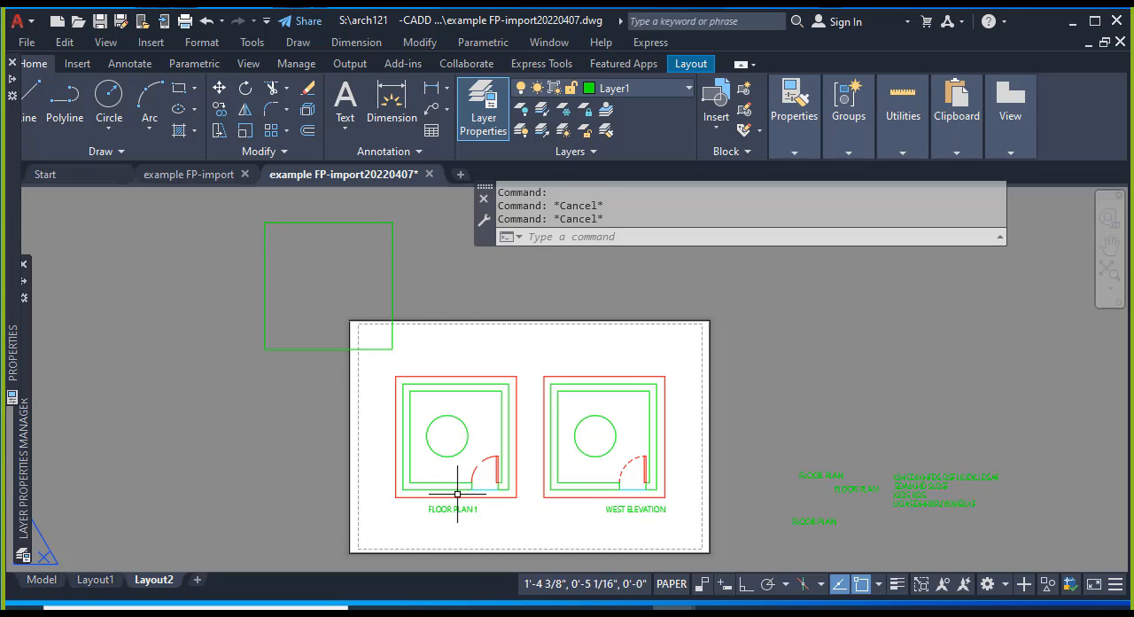
{"action": "scroll", "coordinate": [455, 506], "scroll_direction": "up", "scroll_amount": 6}
{"action": "scroll", "coordinate": [462, 529], "scroll_direction": "down", "scroll_amount": 6}
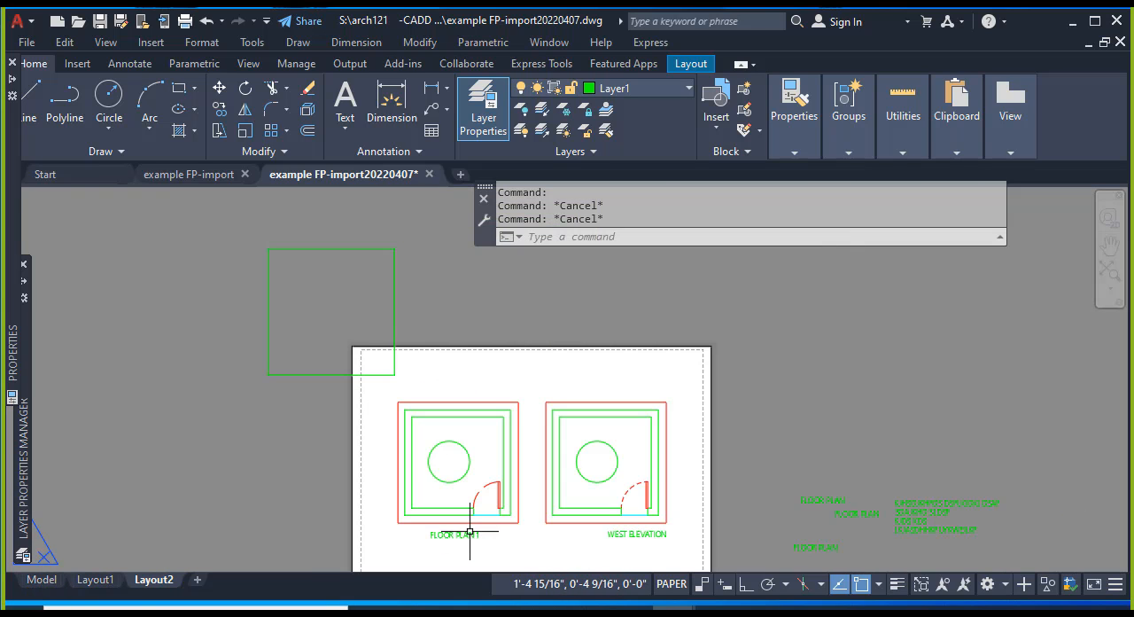
In model space, place right-justified single-line text "this is a 1/4" text" inside the door swing, with 1/4" height and 0 rotation.
{"action": "left_click", "coordinate": [40, 582]}
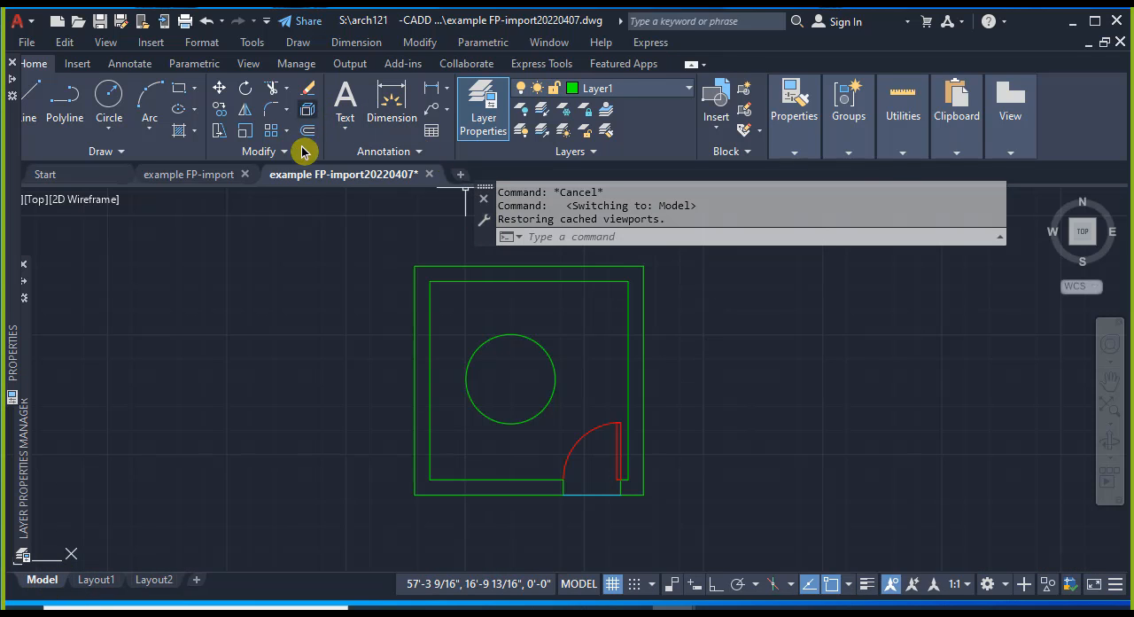
{"action": "left_click", "coordinate": [344, 124]}
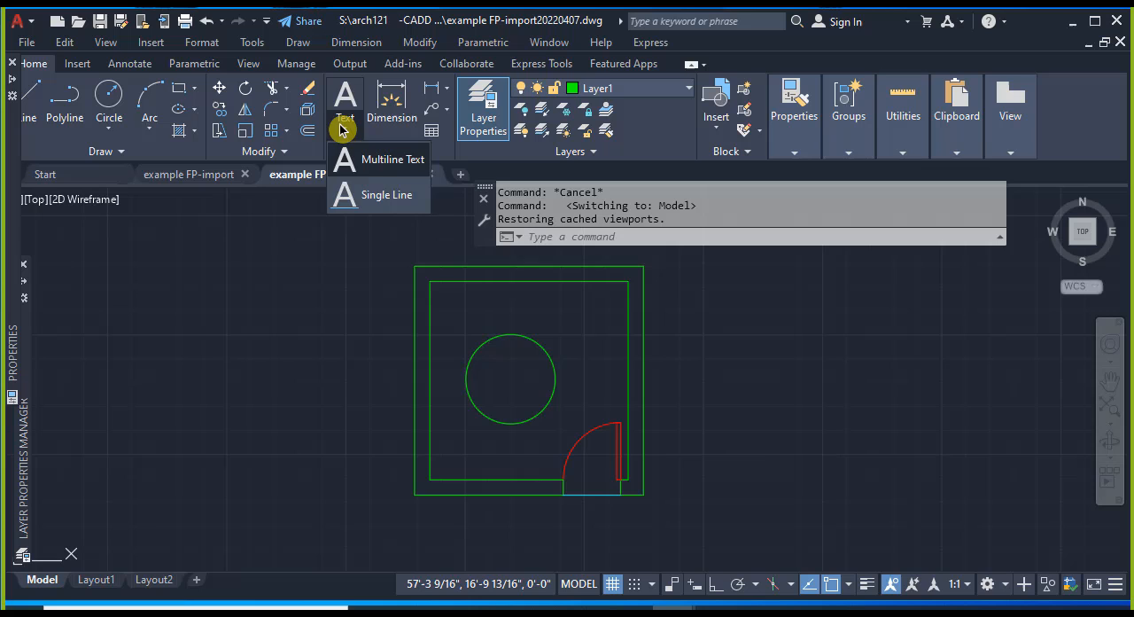
{"action": "left_click", "coordinate": [367, 203]}
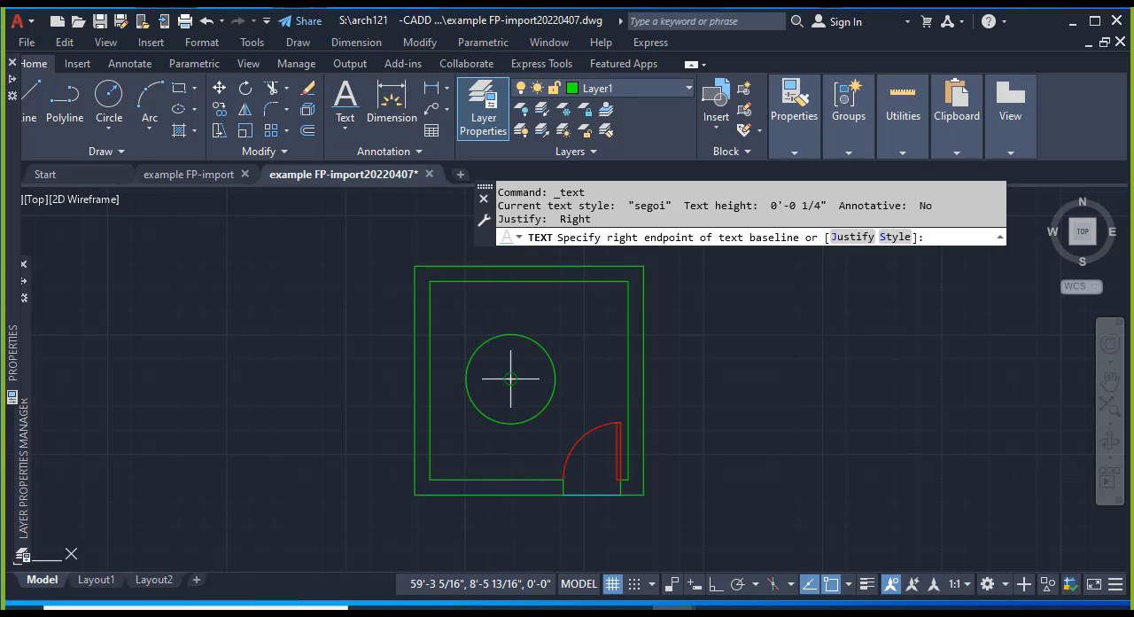
{"action": "scroll", "coordinate": [585, 457], "scroll_direction": "up", "scroll_amount": 5}
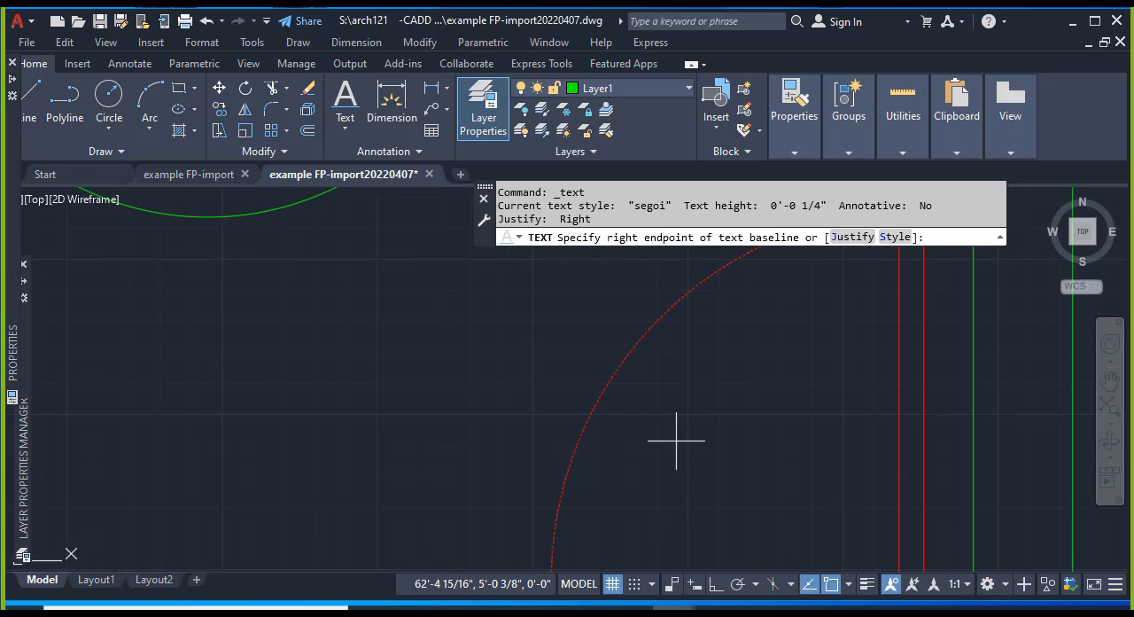
{"action": "mouse_move", "coordinate": [677, 440]}
{"action": "middle_mouse_down"}
{"action": "mouse_move", "coordinate": [627, 364]}
{"action": "mouse_move", "coordinate": [487, 349]}
{"action": "middle_mouse_up"}
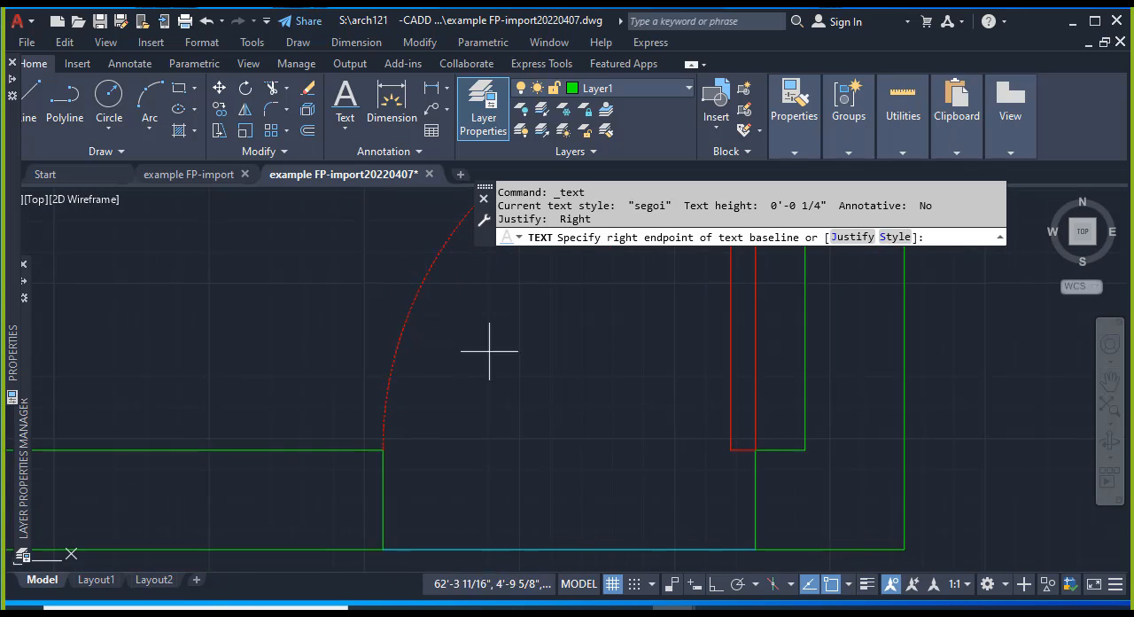
{"action": "left_click", "coordinate": [489, 396]}
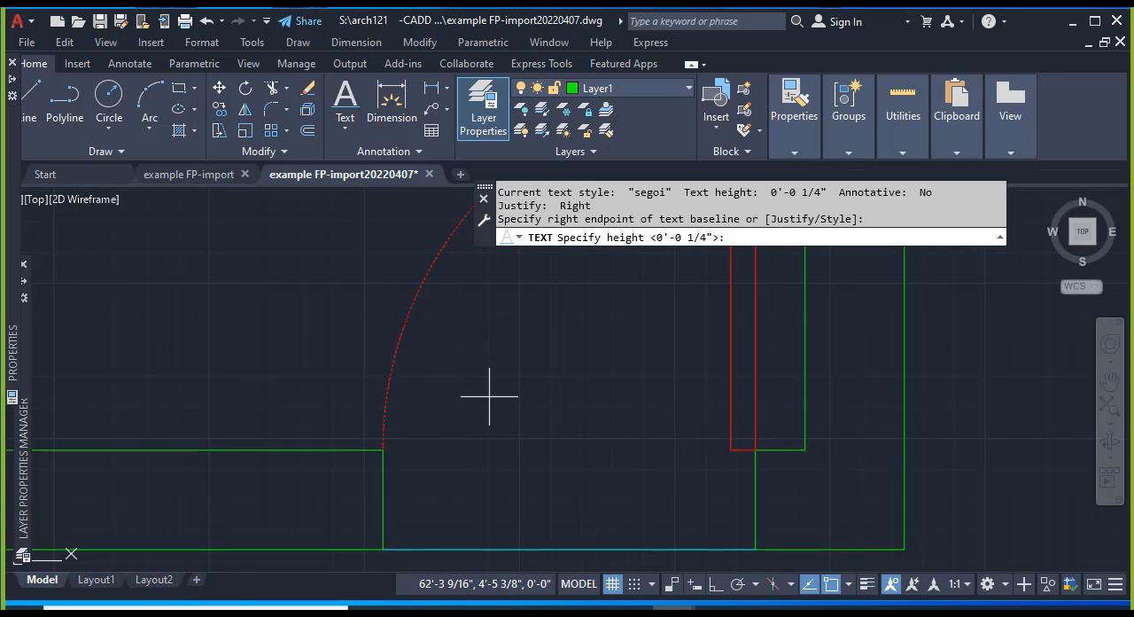
{"action": "left_click", "coordinate": [663, 294]}
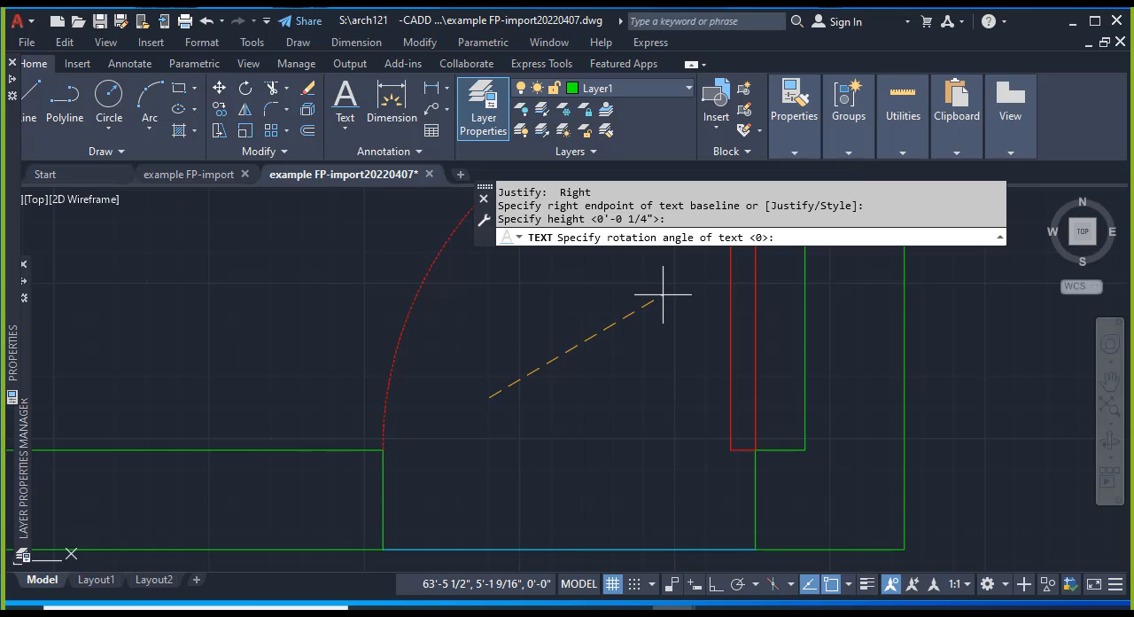
{"action": "key", "text": "Return"}
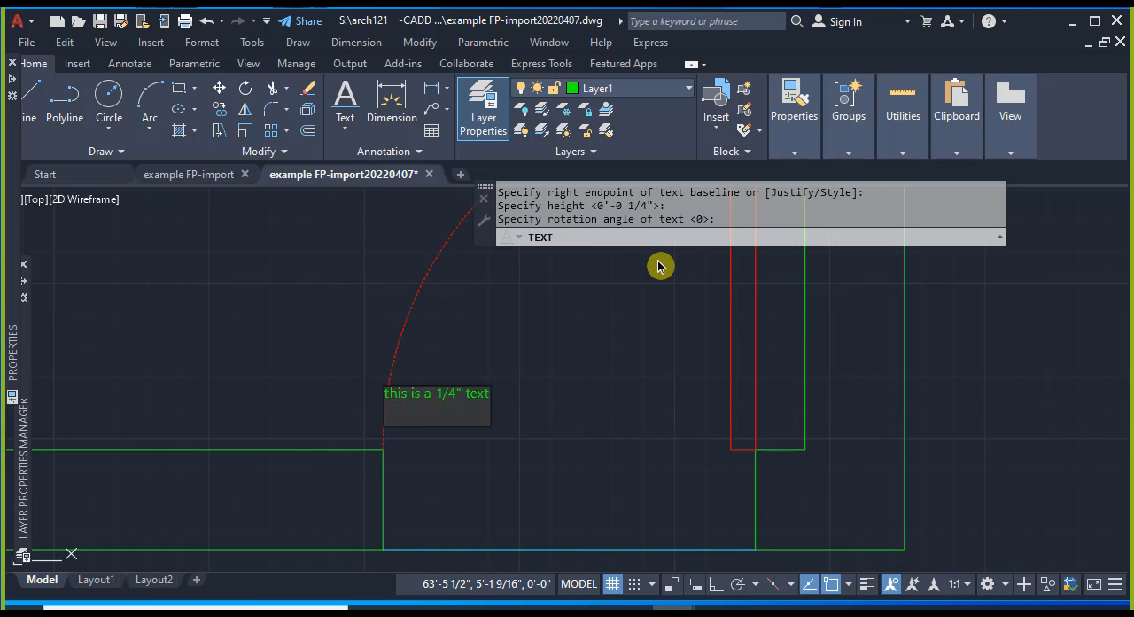
{"action": "key", "text": "Return"}
{"action": "key", "text": "Return"}
{"action": "key", "text": "Escape"}
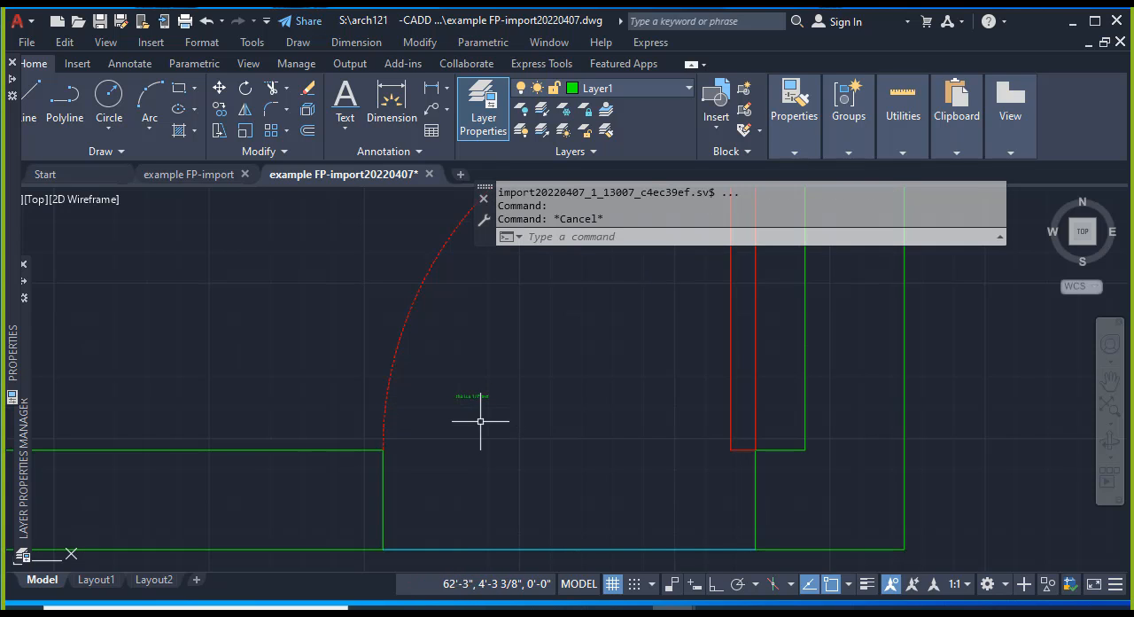
Examine the size of the new 1/4" text relative to the door and room in model space.
{"action": "scroll", "coordinate": [455, 393], "scroll_direction": "up", "scroll_amount": 1}
{"action": "scroll", "coordinate": [486, 398], "scroll_direction": "down", "scroll_amount": 3}
{"action": "scroll", "coordinate": [517, 401], "scroll_direction": "down", "scroll_amount": 4}
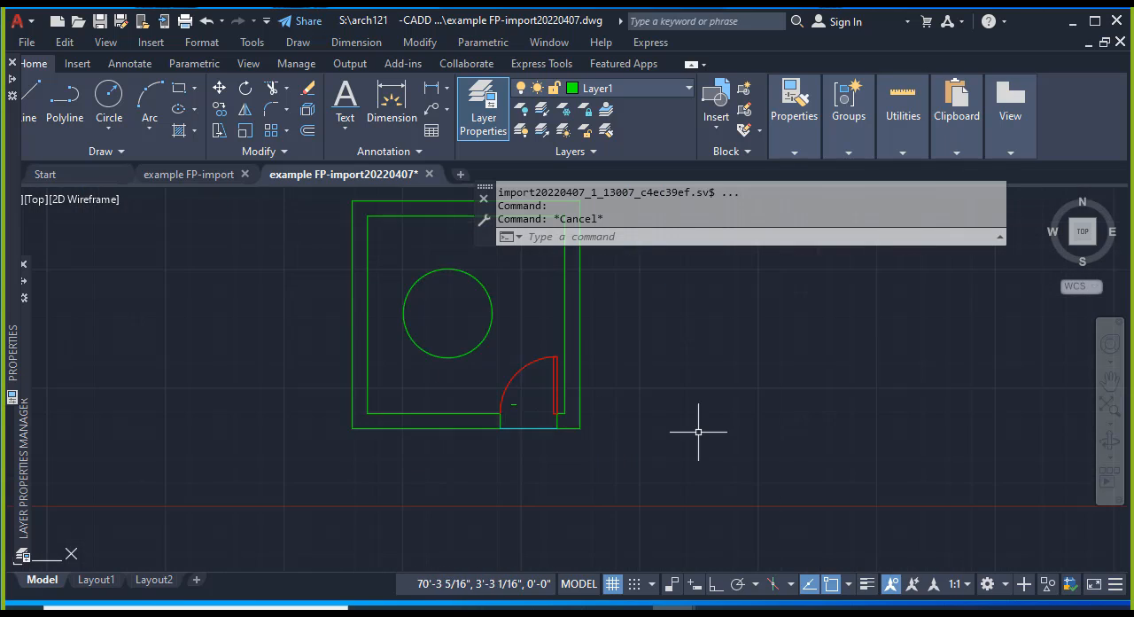
{"action": "middle_click_drag", "start_coordinate": [698, 433], "coordinate": [674, 499]}
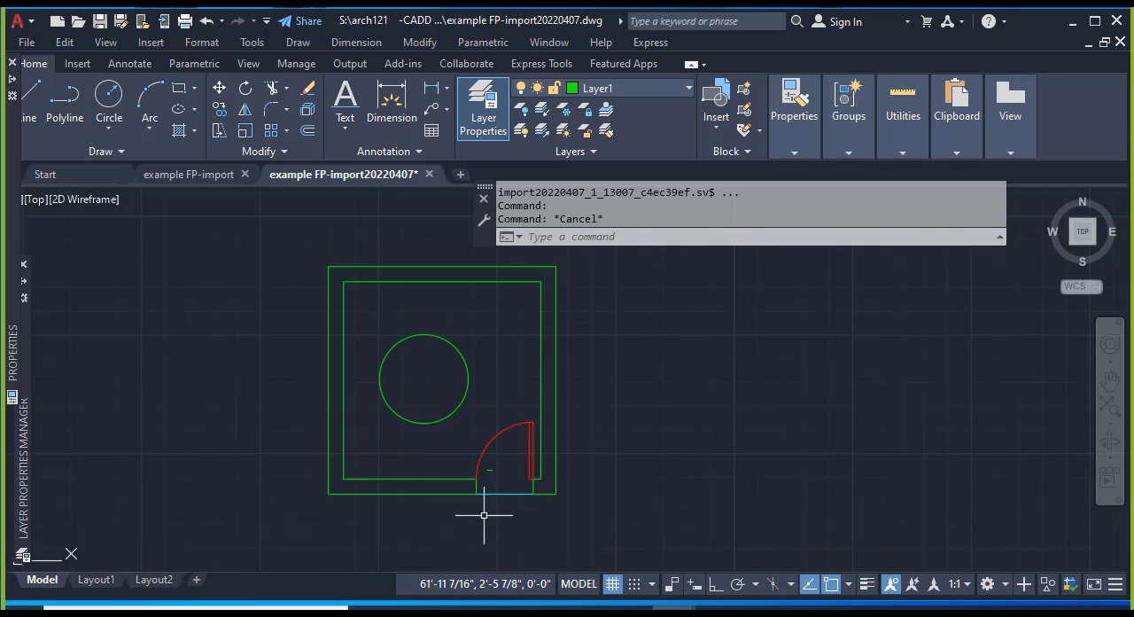
{"action": "scroll", "coordinate": [489, 474], "scroll_direction": "up", "scroll_amount": 7}
{"action": "scroll", "coordinate": [470, 426], "scroll_direction": "up", "scroll_amount": 4}
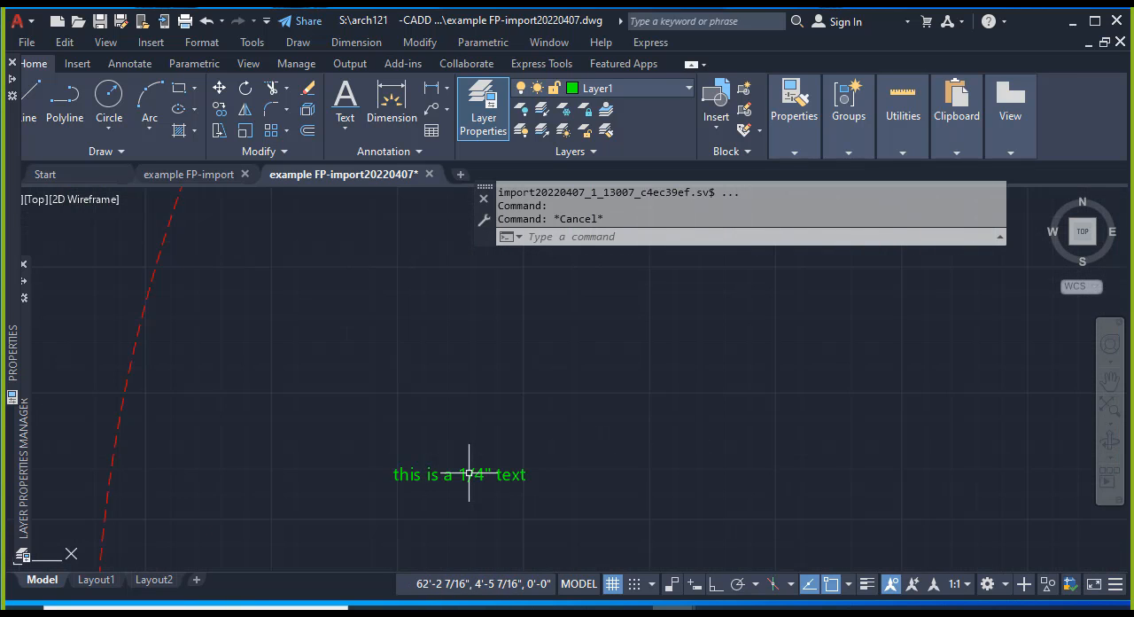
{"action": "middle_click_drag", "start_coordinate": [569, 494], "coordinate": [552, 384]}
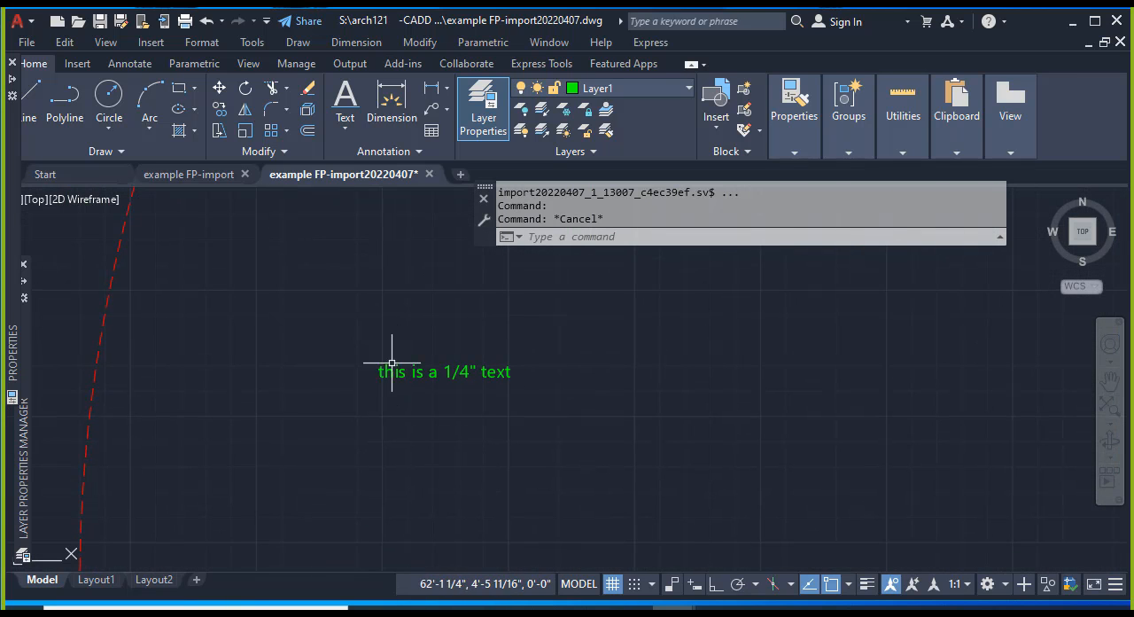
{"action": "scroll", "coordinate": [407, 374], "scroll_direction": "down", "scroll_amount": 6}
{"action": "scroll", "coordinate": [406, 374], "scroll_direction": "down", "scroll_amount": 3}
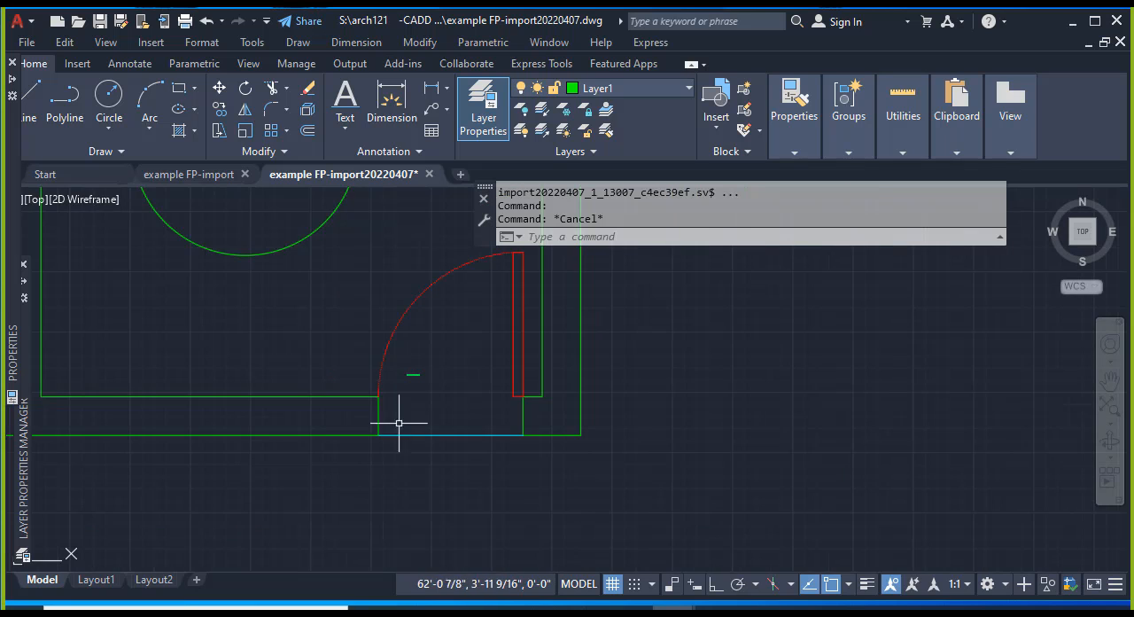
Switch to Layout2 and compare the model-space text with the FLOOR PLAN 1 title on the sheet.
{"action": "left_click", "coordinate": [154, 579]}
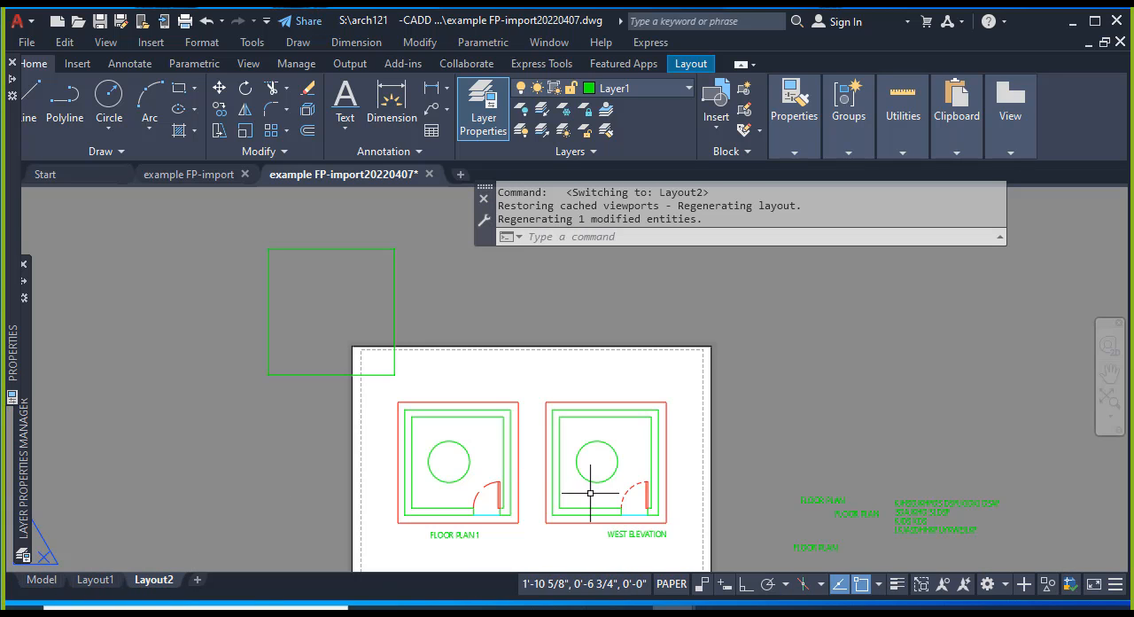
{"action": "scroll", "coordinate": [450, 534], "scroll_direction": "up", "scroll_amount": 4}
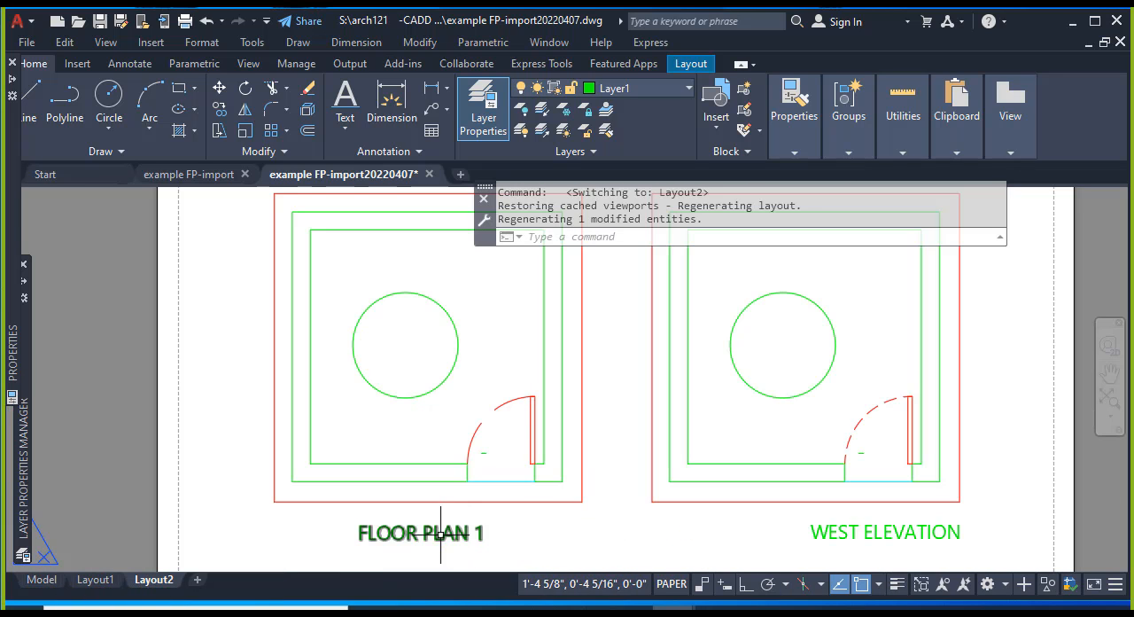
{"action": "scroll", "coordinate": [488, 456], "scroll_direction": "up", "scroll_amount": 6}
{"action": "scroll", "coordinate": [279, 432], "scroll_direction": "up", "scroll_amount": 4}
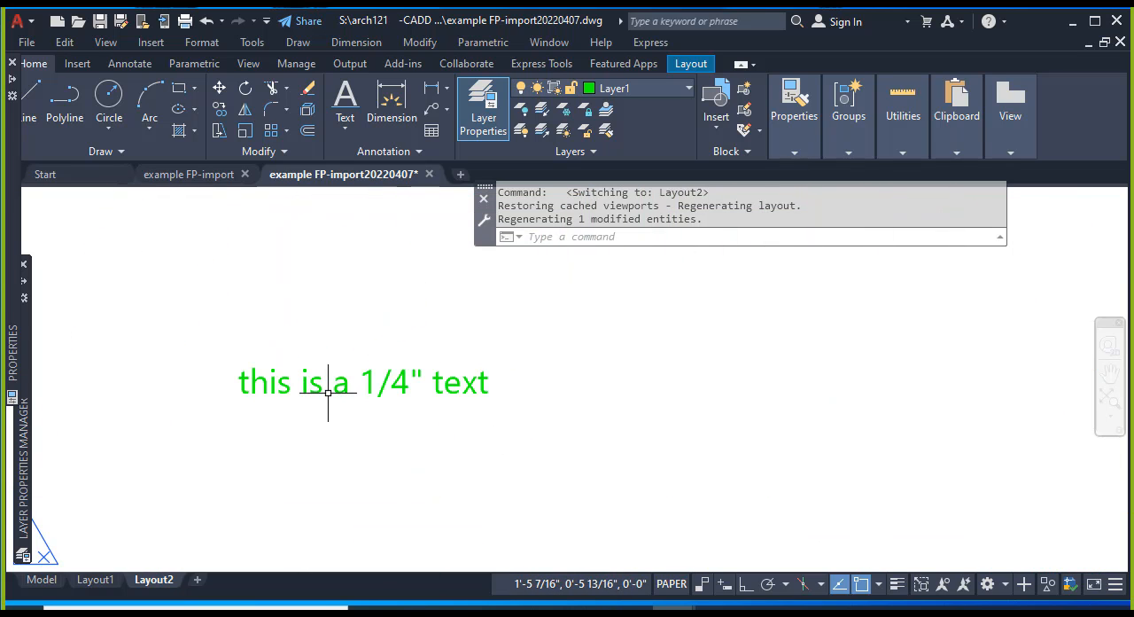
{"action": "scroll", "coordinate": [399, 374], "scroll_direction": "down", "scroll_amount": 8}
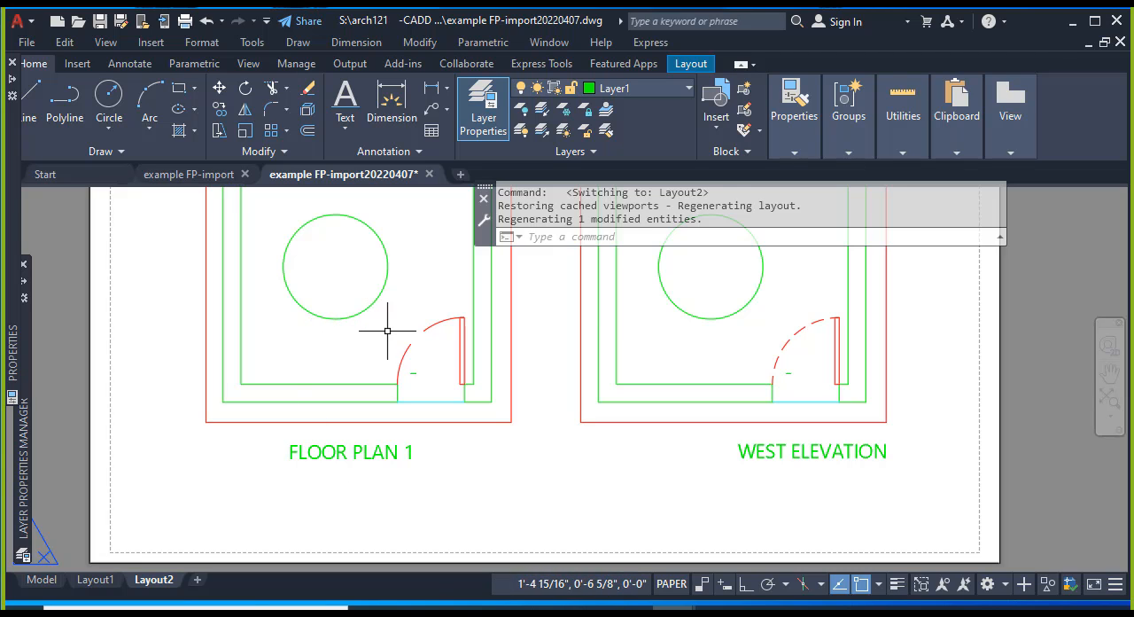
{"action": "key", "text": "Escape"}
{"action": "key", "text": "Escape"}
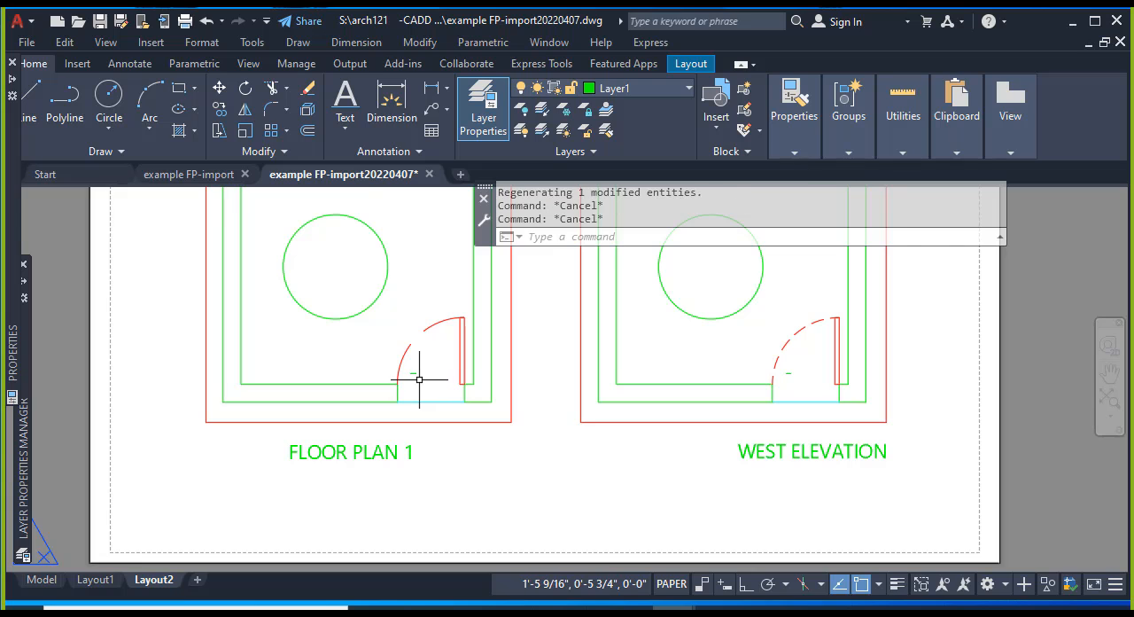
Activate the FLOOR PLAN 1 viewport's model space and open the "this is a 1/4" text" line for editing, keeping its wording.
{"action": "scroll", "coordinate": [417, 380], "scroll_direction": "up", "scroll_amount": 3}
{"action": "double_click", "coordinate": [404, 369]}
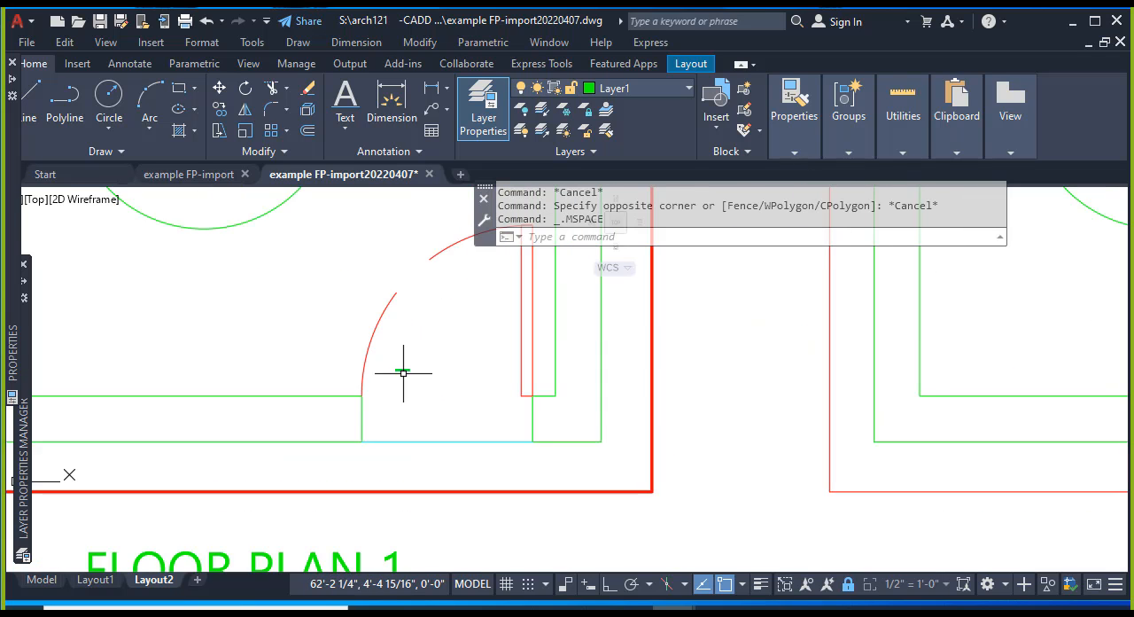
{"action": "key", "text": "Escape"}
{"action": "scroll", "coordinate": [404, 365], "scroll_direction": "up", "scroll_amount": 4}
{"action": "double_click", "coordinate": [404, 365]}
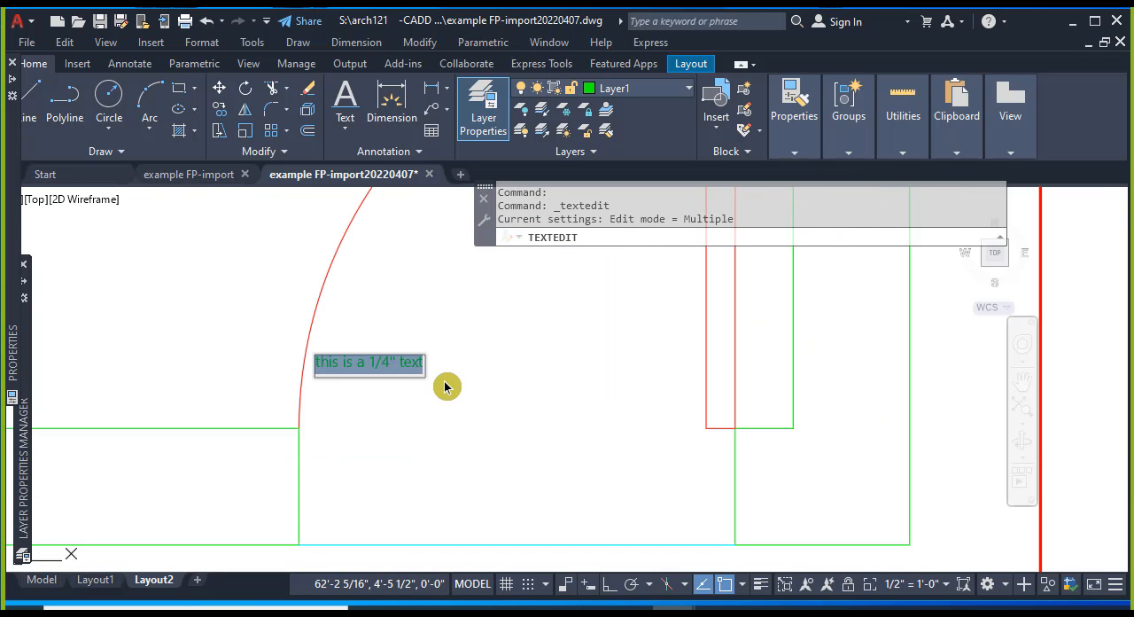
{"action": "left_click", "coordinate": [375, 368]}
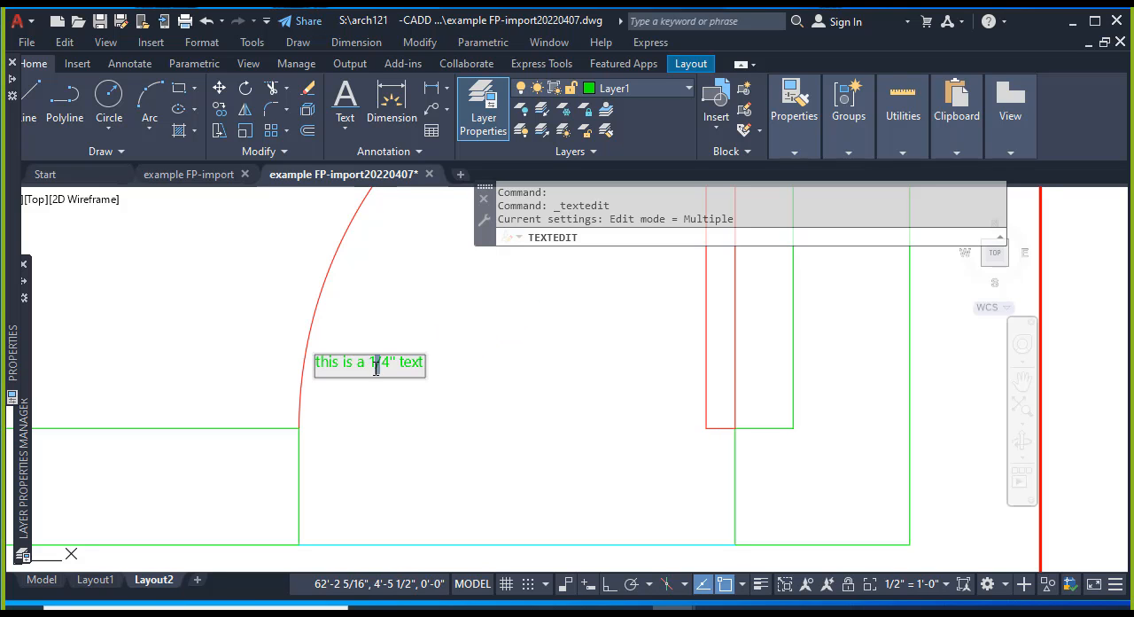
{"action": "left_click", "coordinate": [435, 380]}
{"action": "key", "text": "Escape"}
{"action": "key", "text": "Escape"}
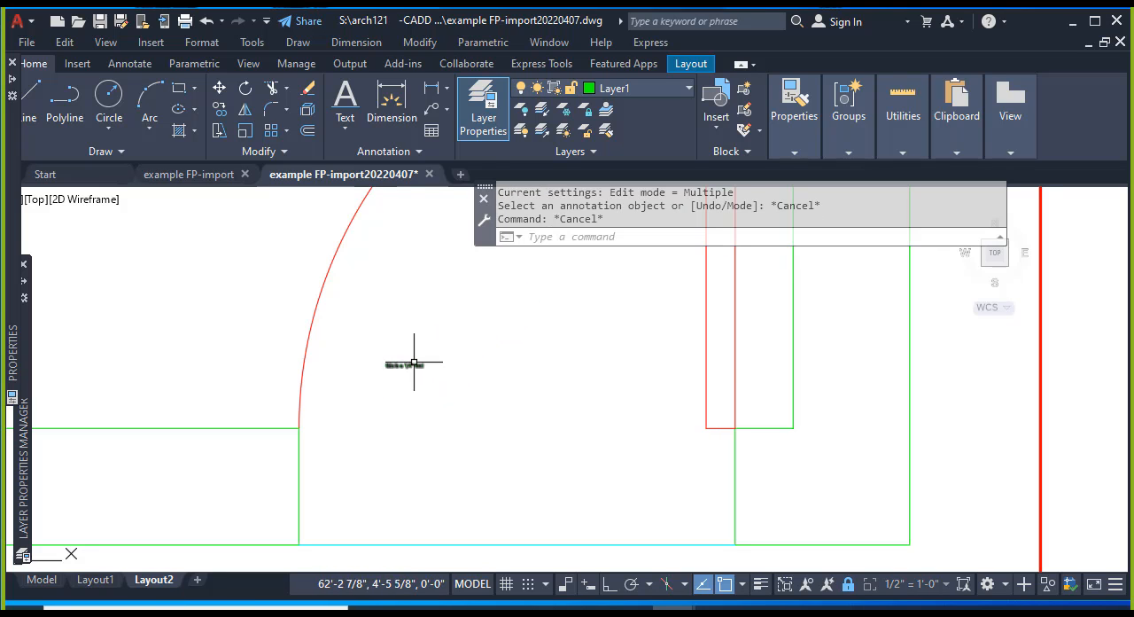
{"action": "left_click", "coordinate": [405, 366]}
{"action": "type", "text": "s"}
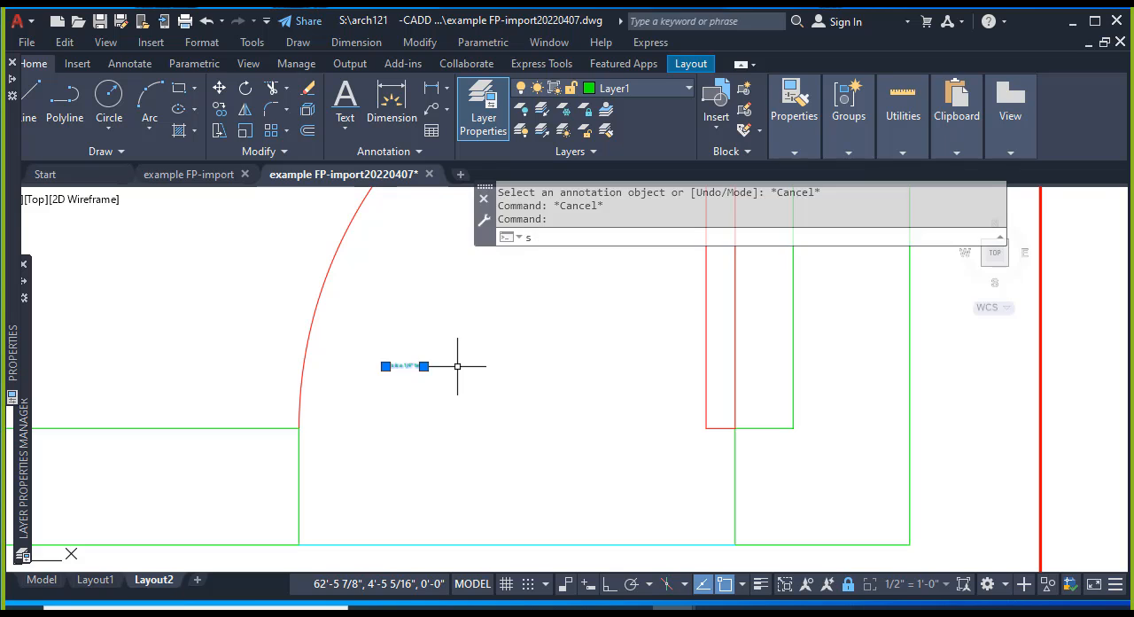
{"action": "type", "text": "cale"}
{"action": "key", "text": "Return"}
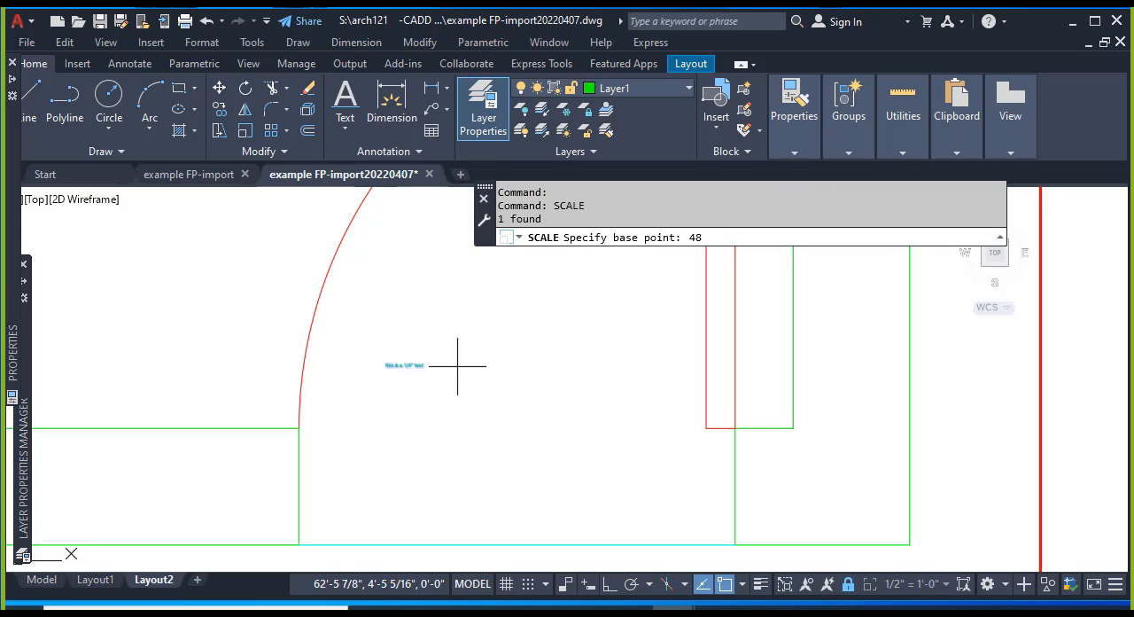
{"action": "key", "text": "Return"}
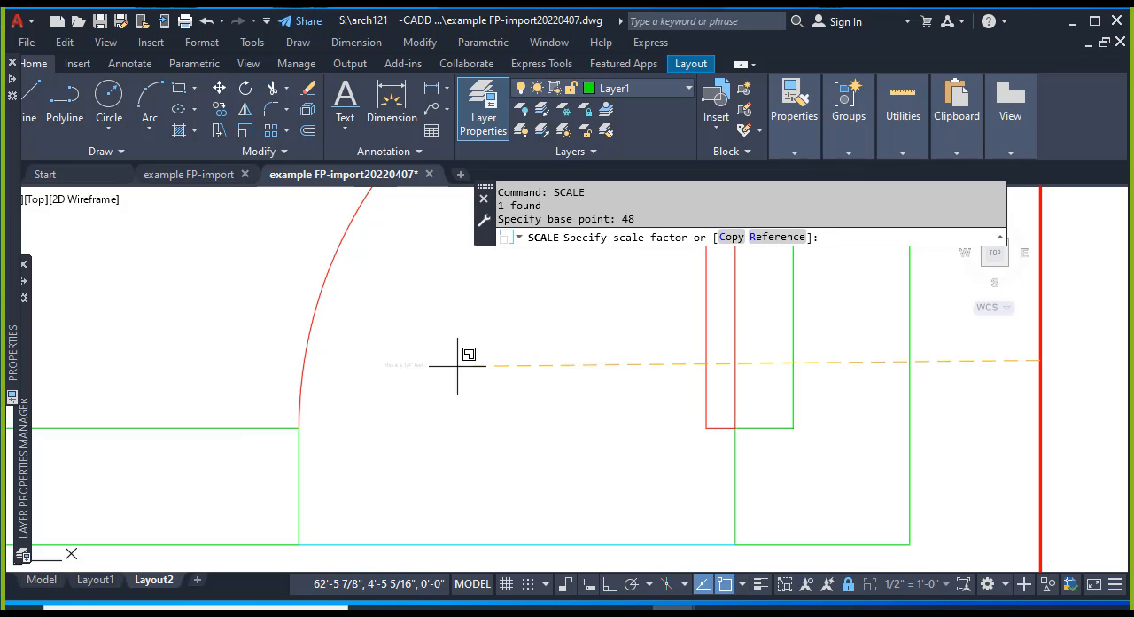
{"action": "key", "text": "Escape"}
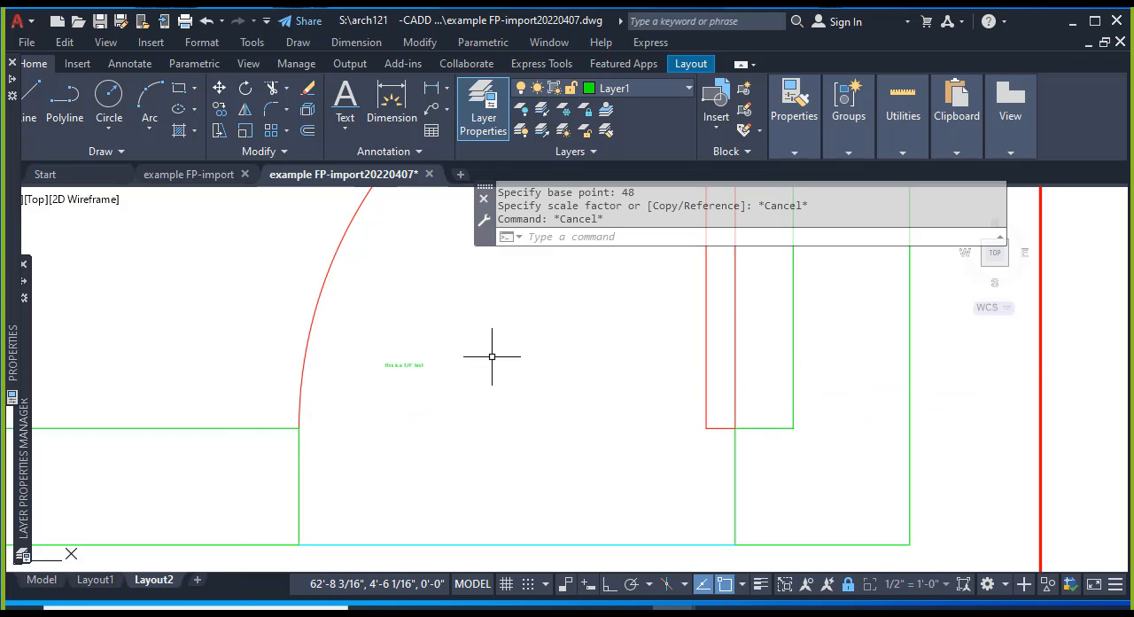
{"action": "key", "text": "Escape"}
{"action": "key", "text": "Escape"}
Scale the "this is a 1/4" text" line by a factor of 48 from its lower-left end.
{"action": "type", "text": "scale"}
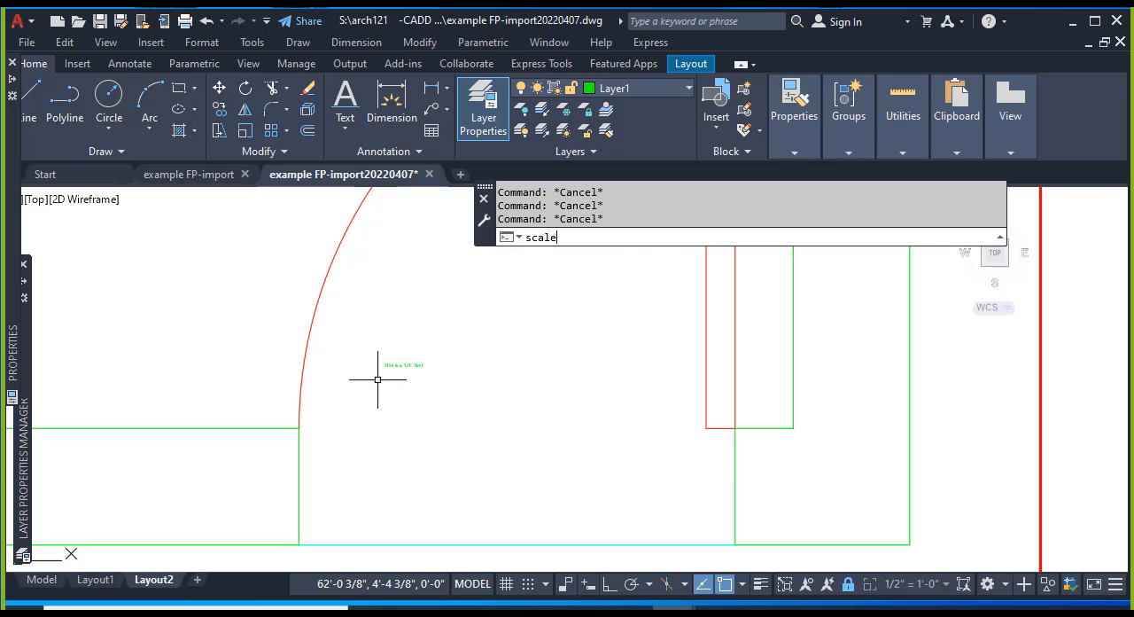
{"action": "key", "text": "Return"}
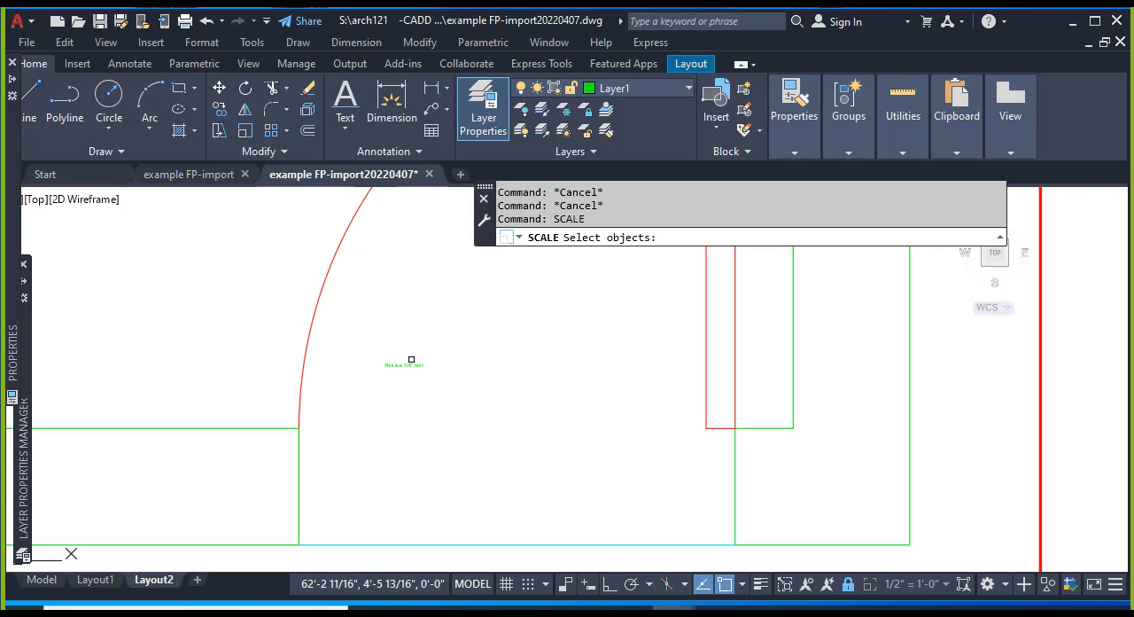
{"action": "left_click", "coordinate": [404, 364]}
{"action": "key", "text": "Return"}
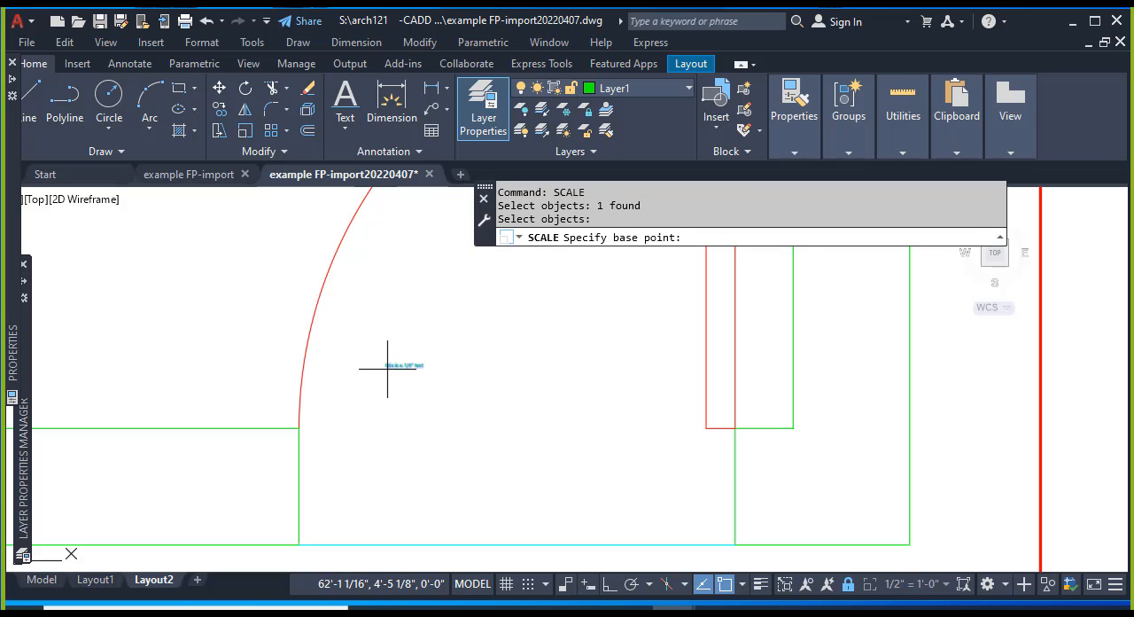
{"action": "left_click", "coordinate": [388, 367]}
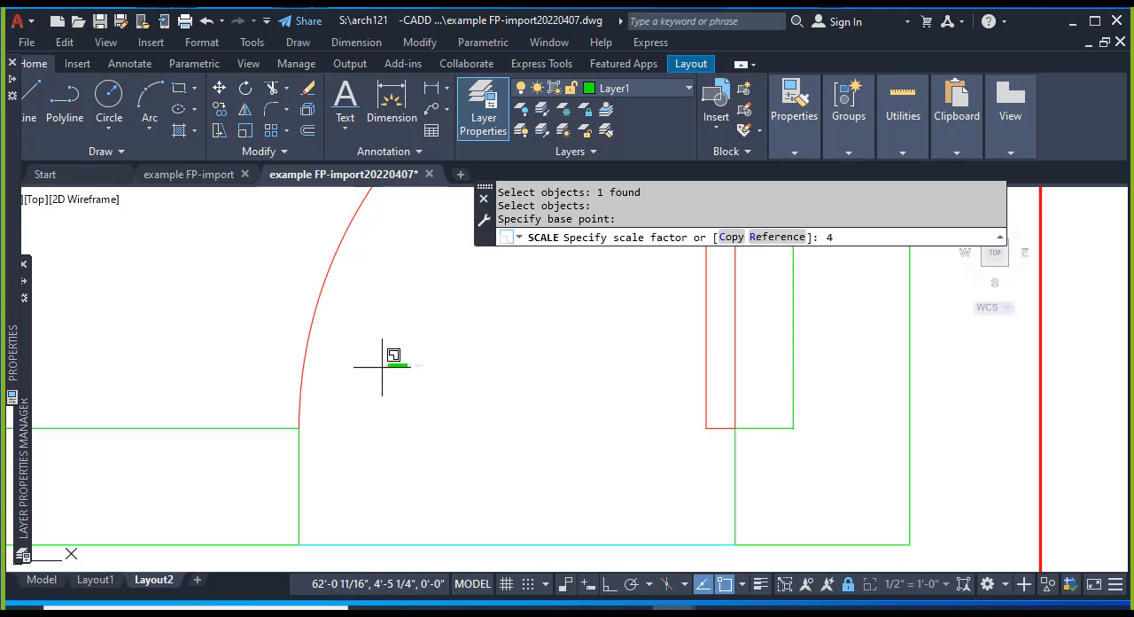
{"action": "key", "text": "Return"}
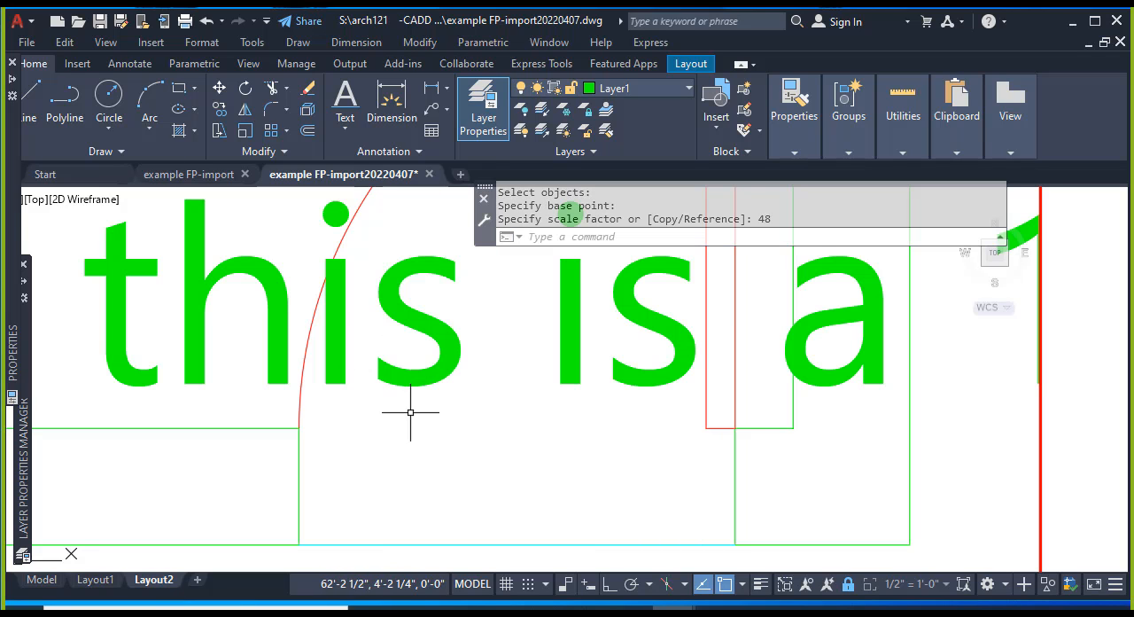
{"action": "key", "text": "Escape"}
Return to paper space and compare the enlarged text with the FLOOR PLAN 1 title.
{"action": "double_click", "coordinate": [1097, 350]}
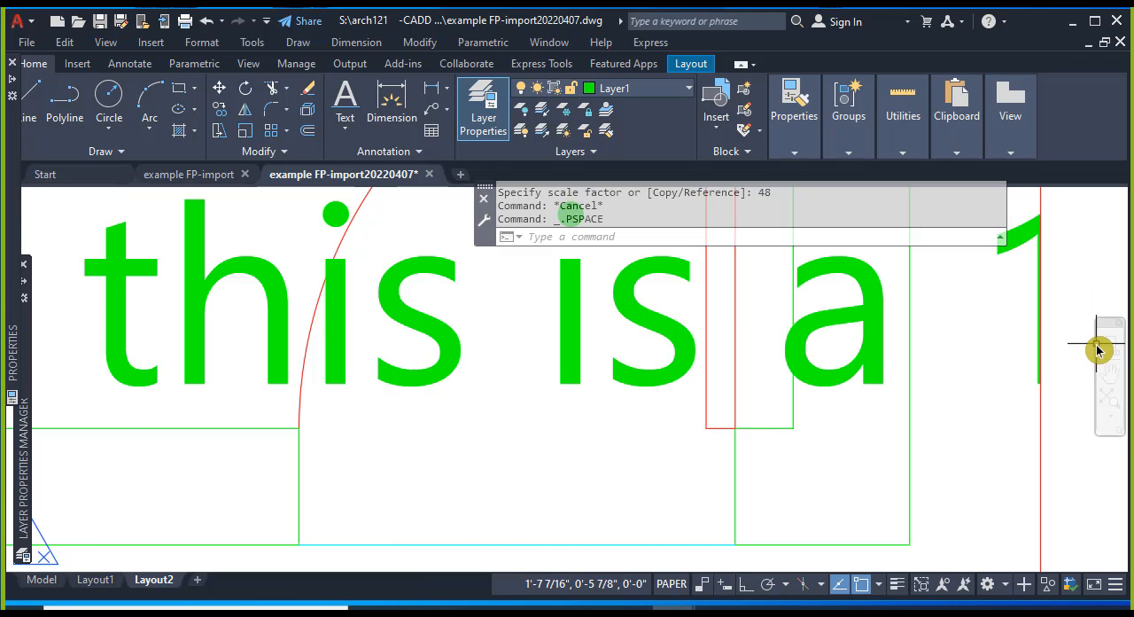
{"action": "scroll", "coordinate": [1051, 346], "scroll_direction": "down", "scroll_amount": 3}
{"action": "middle_click_drag", "start_coordinate": [887, 494], "coordinate": [586, 490]}
{"action": "key", "text": "Escape"}
{"action": "key", "text": "Escape"}
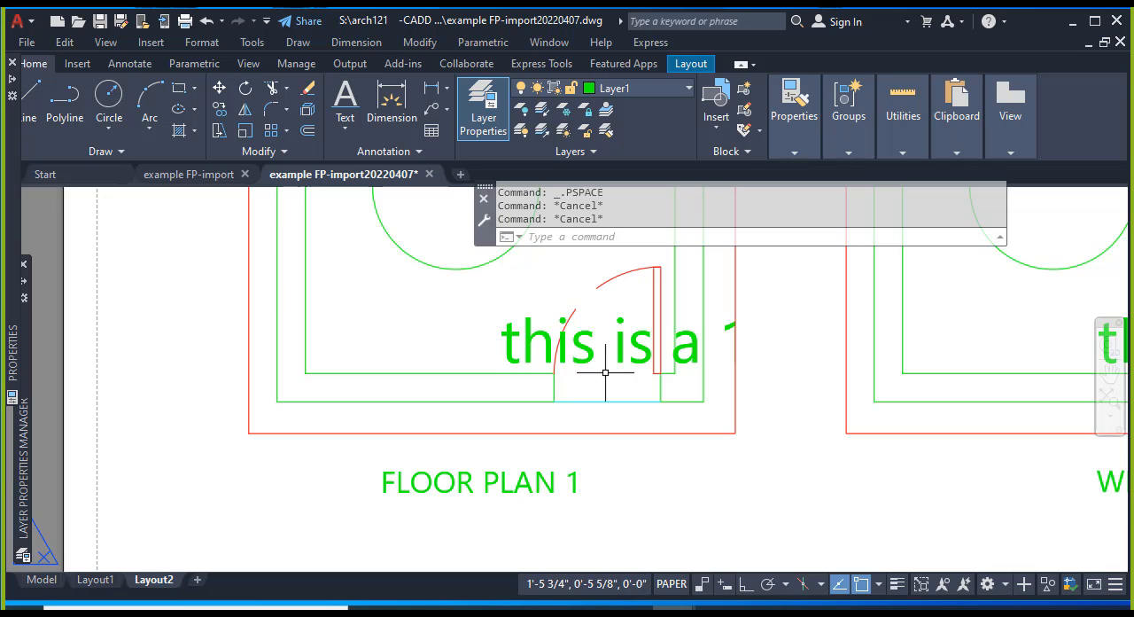
Undo back through the view changes and the paper-space switch to the 48-times scaling of the text.
{"action": "scroll", "coordinate": [595, 372], "scroll_direction": "up", "scroll_amount": 5}
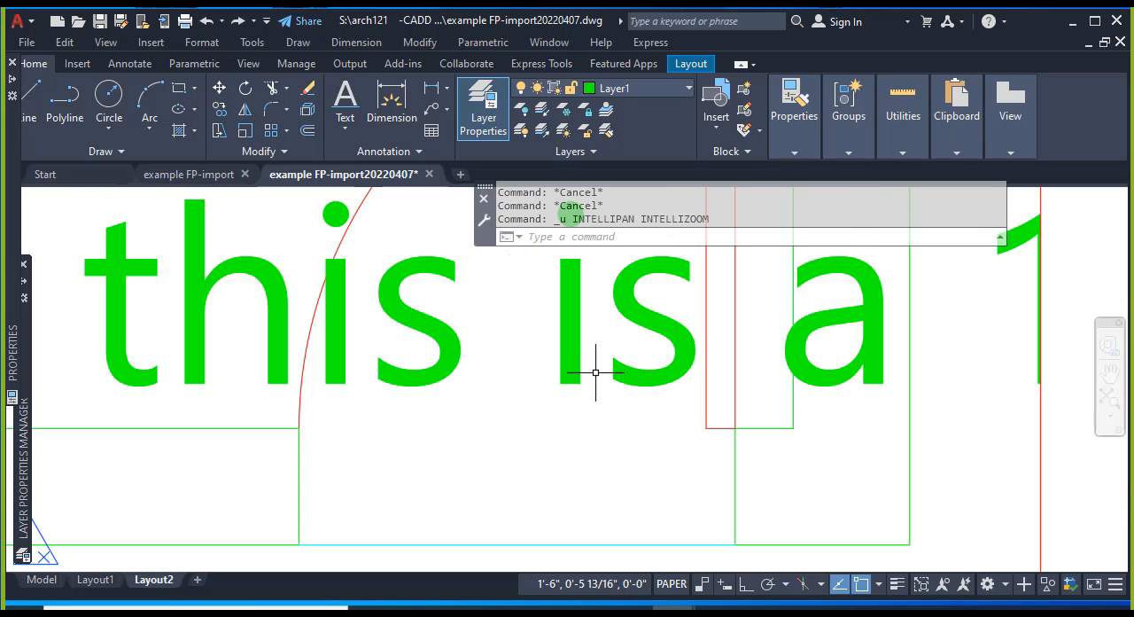
{"action": "double_click", "coordinate": [583, 376]}
{"action": "key", "text": "Escape"}
{"action": "key", "text": "Escape"}
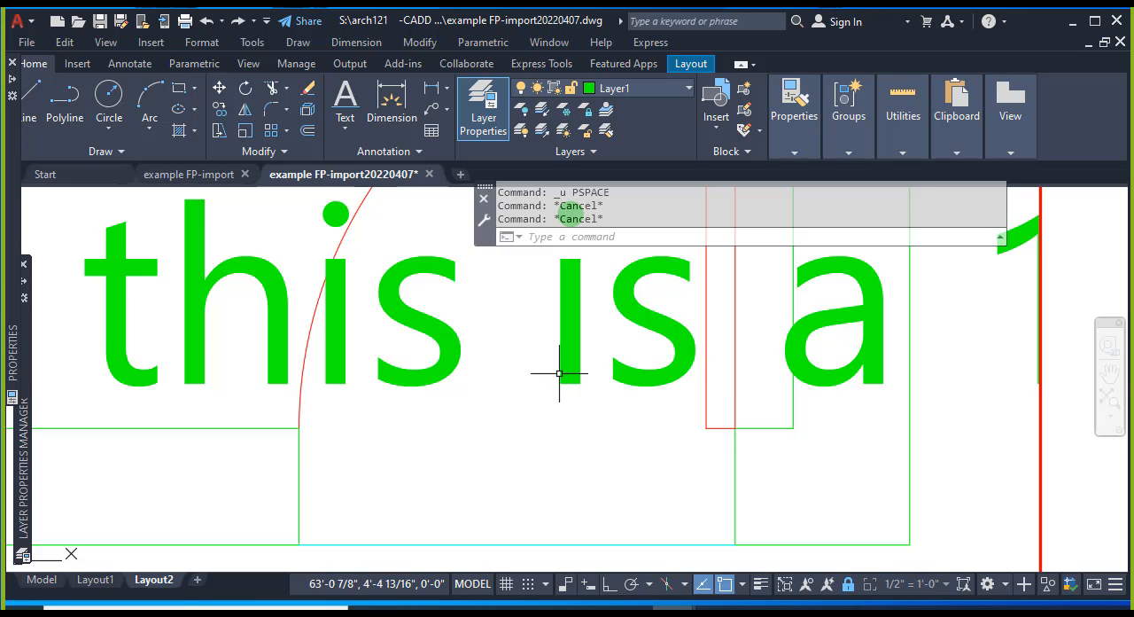
{"action": "key", "text": "ctrl+z"}
{"action": "key", "text": "Escape"}
{"action": "key", "text": "Escape"}
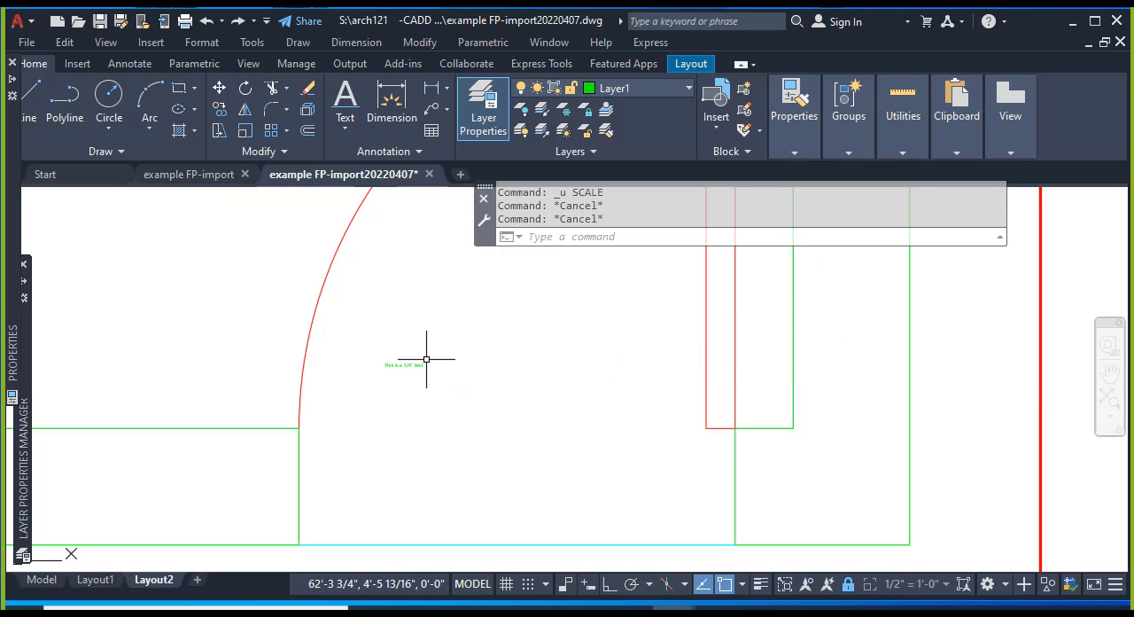
{"action": "type", "text": "scale"}
{"action": "key", "text": "Return"}
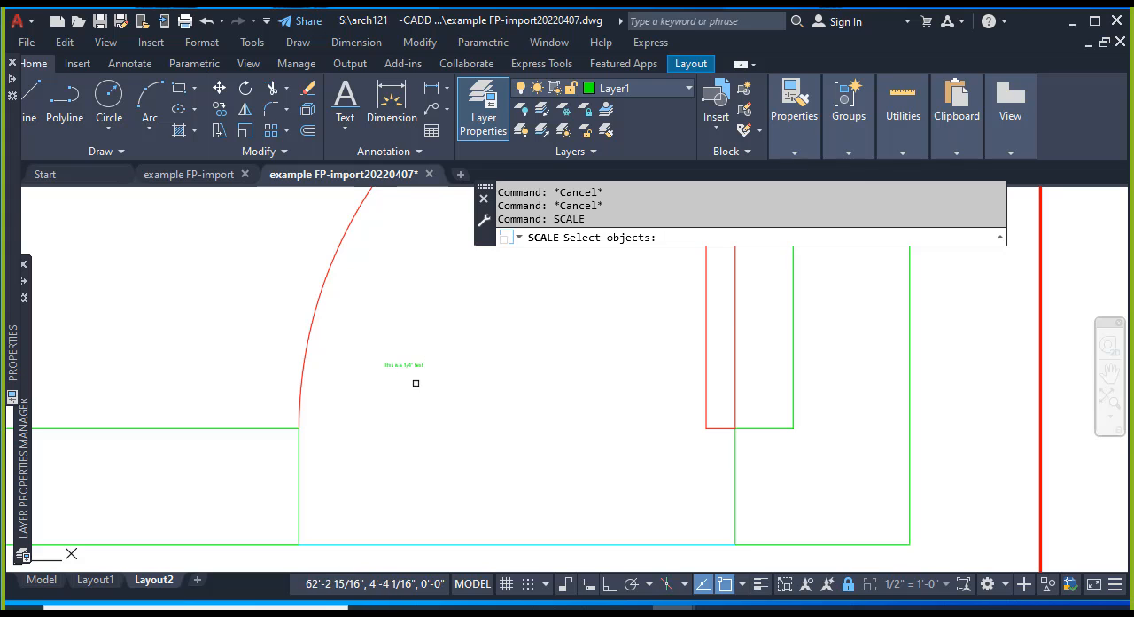
{"action": "left_click", "coordinate": [404, 365]}
{"action": "key", "text": "Return"}
{"action": "left_click", "coordinate": [390, 366]}
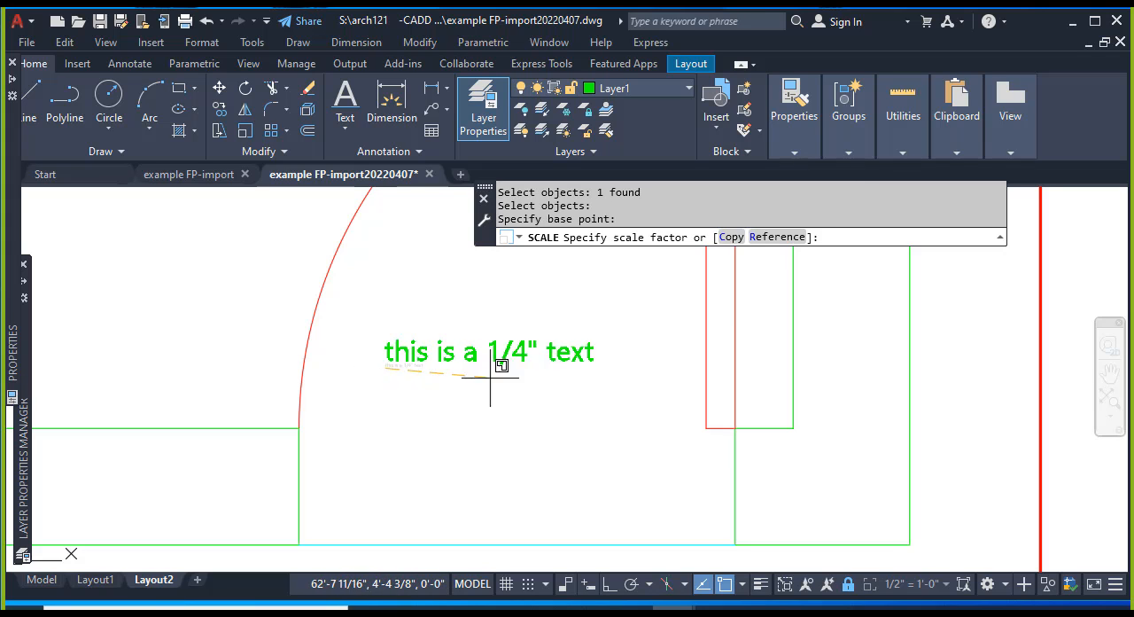
{"action": "scroll", "coordinate": [567, 371], "scroll_direction": "down", "scroll_amount": 2}
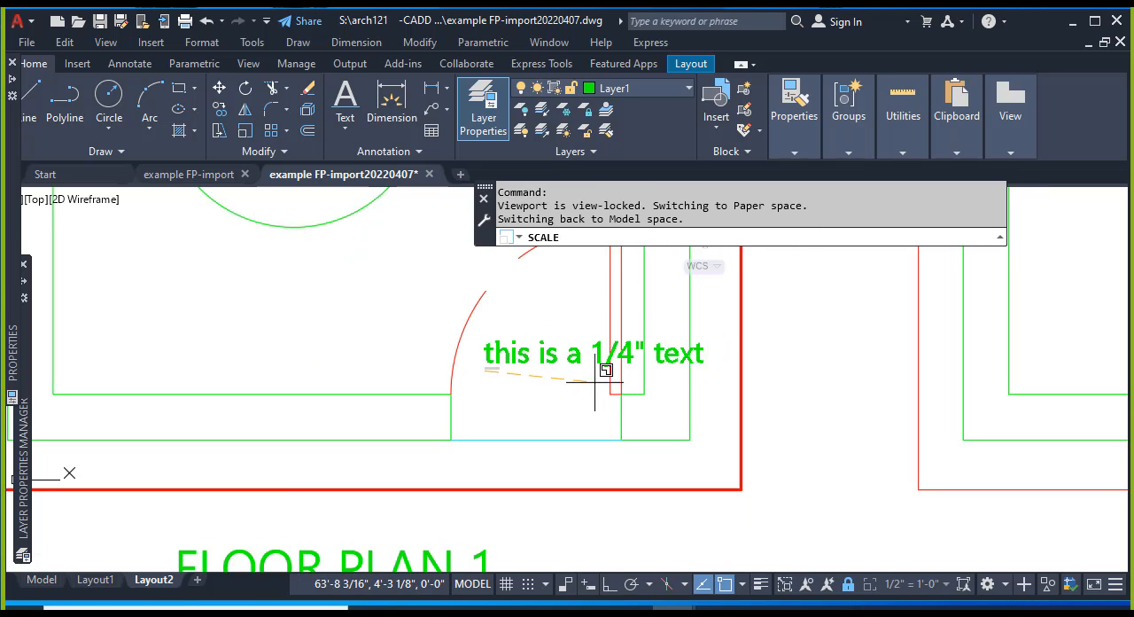
{"action": "key", "text": "Escape"}
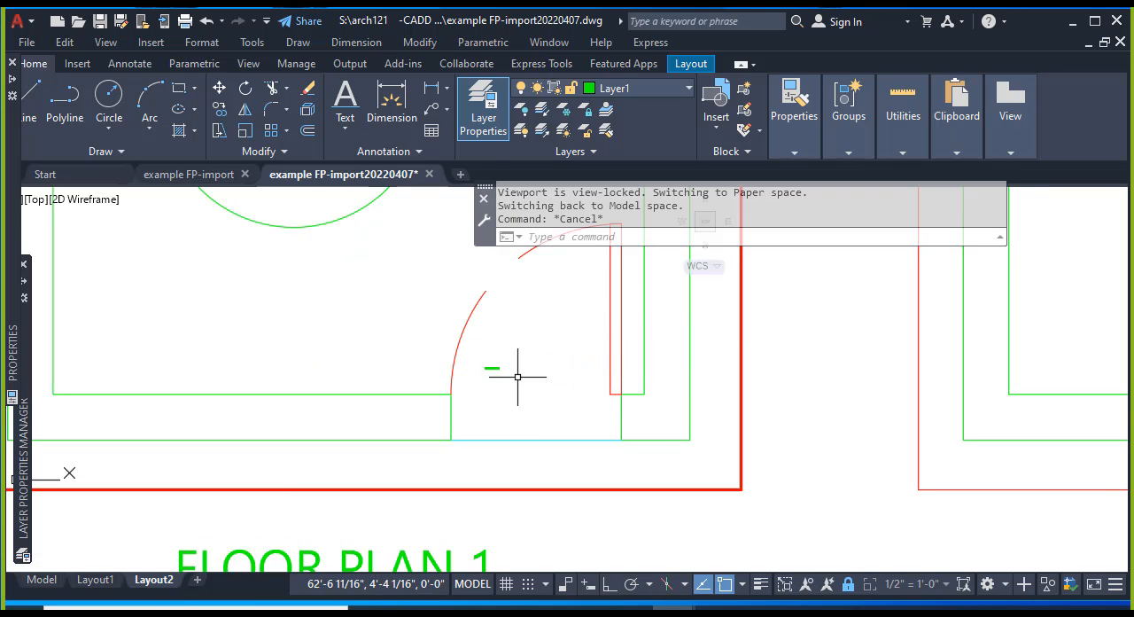
Scale the small 1/4" text inside the door swing by a factor of 12 from its left end.
{"action": "key", "text": "Return"}
{"action": "left_click", "coordinate": [493, 368]}
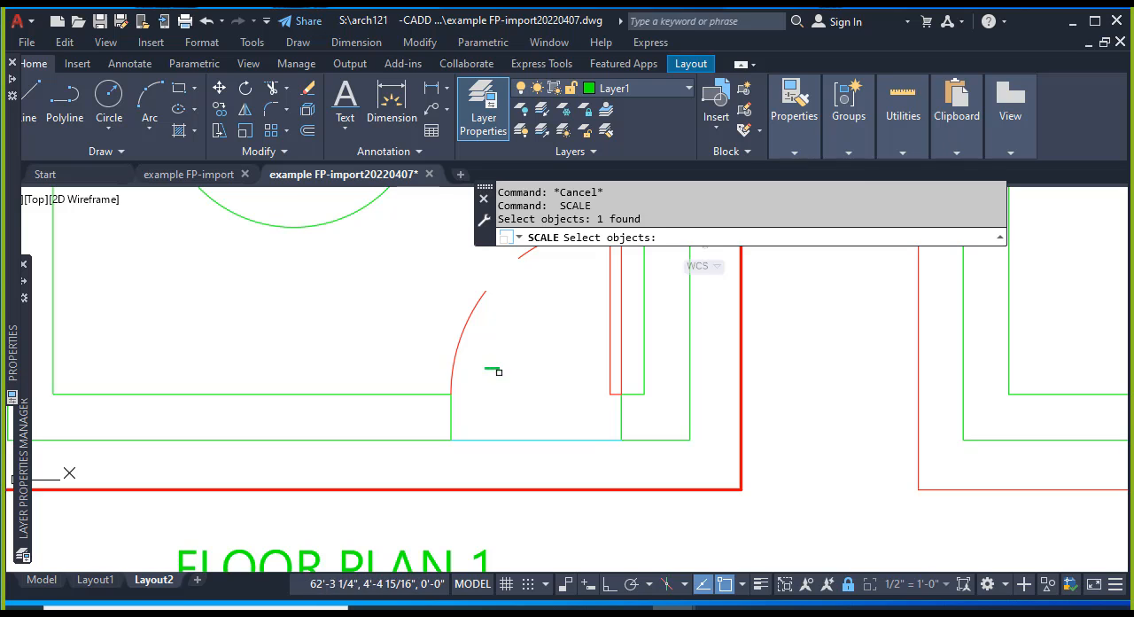
{"action": "key", "text": "Return"}
{"action": "left_click", "coordinate": [485, 367]}
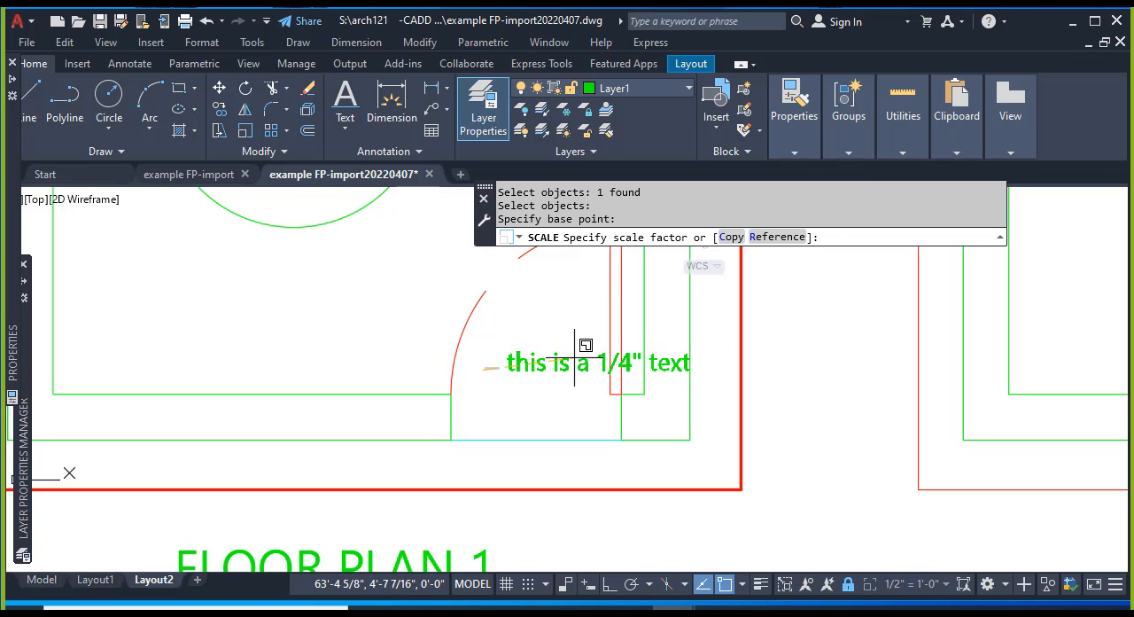
{"action": "key", "text": "Escape"}
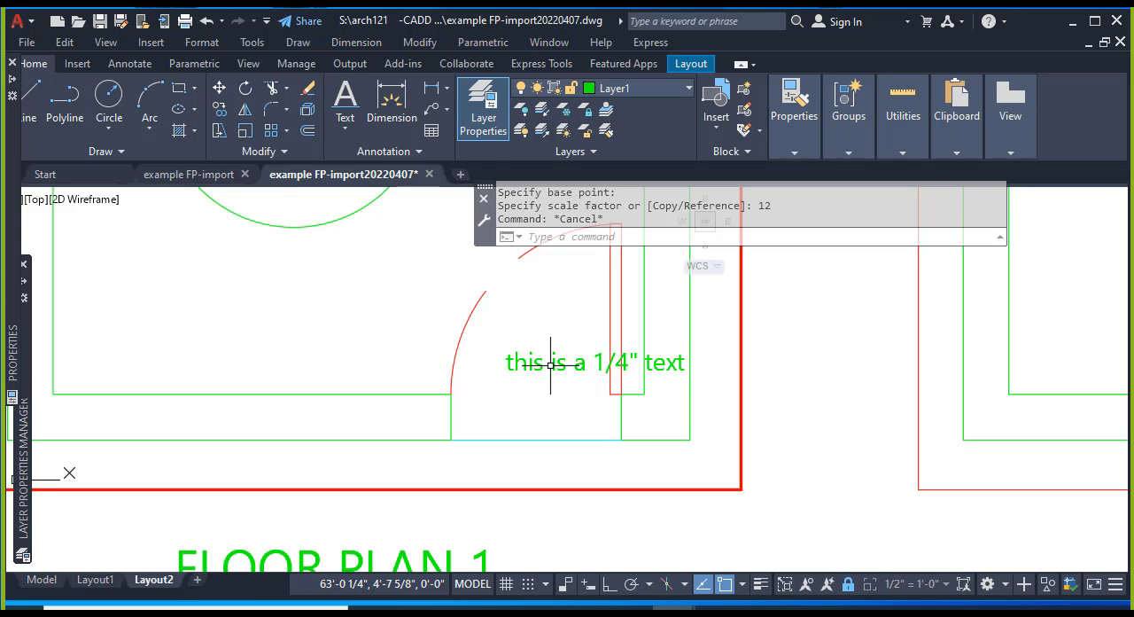
Replace the wording of the scaled text by the door with "FLOOOR PLAN".
{"action": "scroll", "coordinate": [726, 426], "scroll_direction": "down", "scroll_amount": 2}
{"action": "middle_click_drag", "start_coordinate": [758, 414], "coordinate": [657, 377]}
{"action": "key", "text": "Escape"}
{"action": "key", "text": "Escape"}
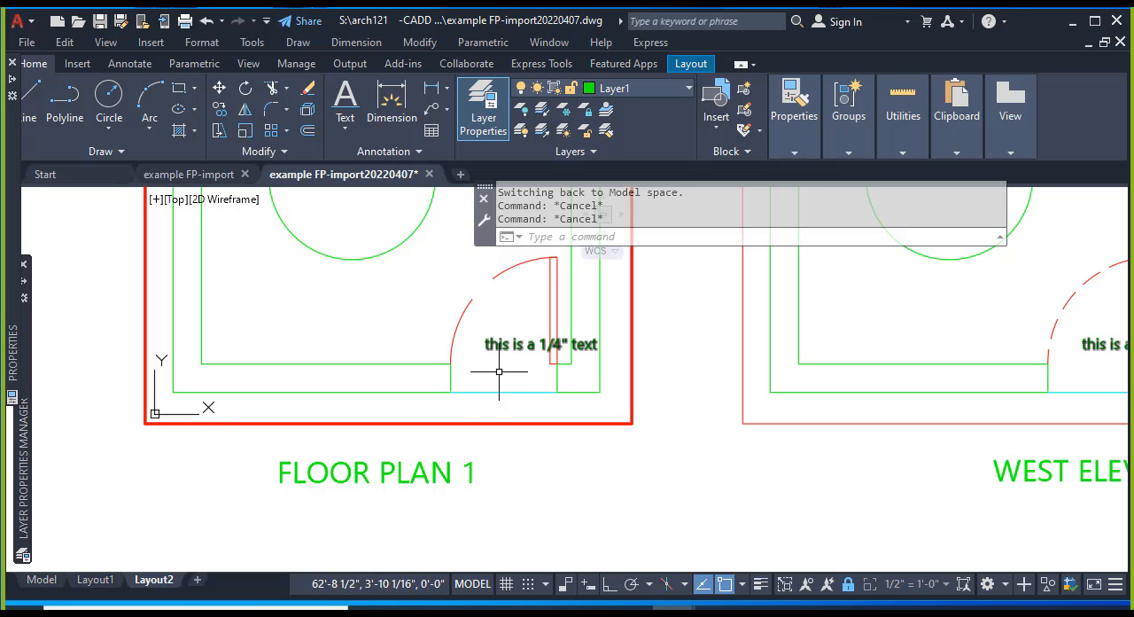
{"action": "key", "text": "Escape"}
{"action": "left_click", "coordinate": [506, 345]}
{"action": "double_click", "coordinate": [493, 374]}
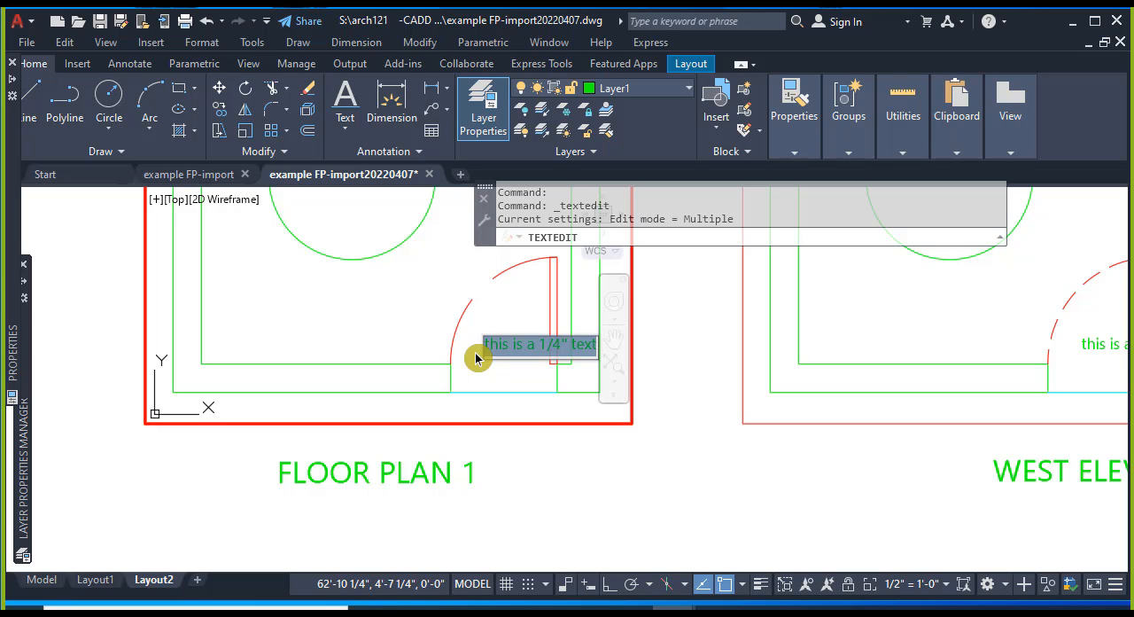
{"action": "type", "text": "FLOOO"}
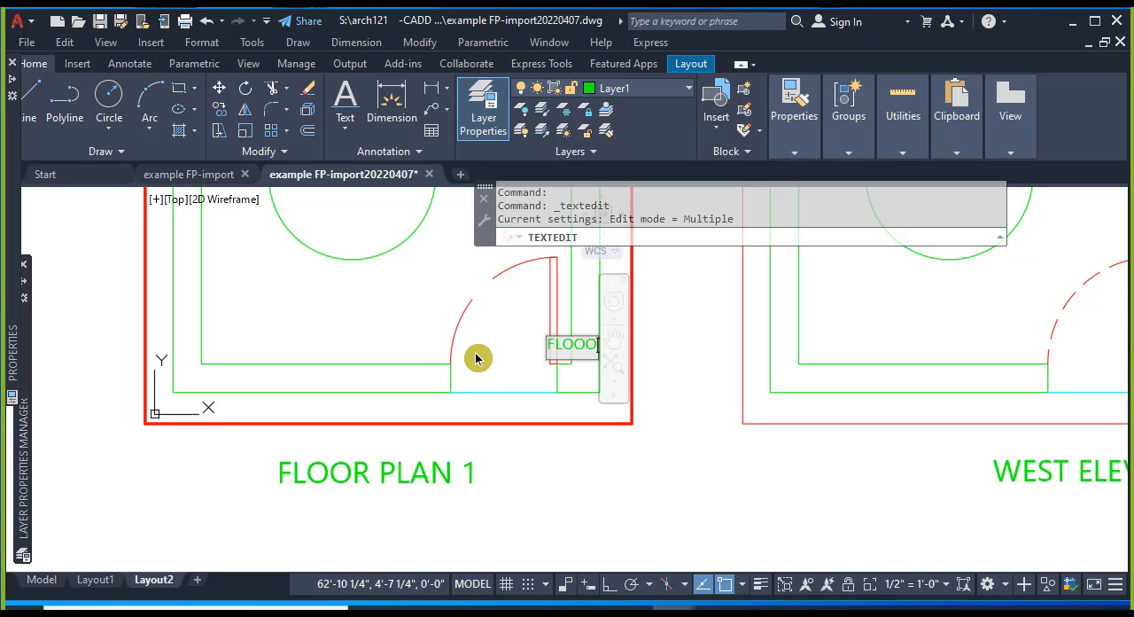
{"action": "type", "text": "R PLAN"}
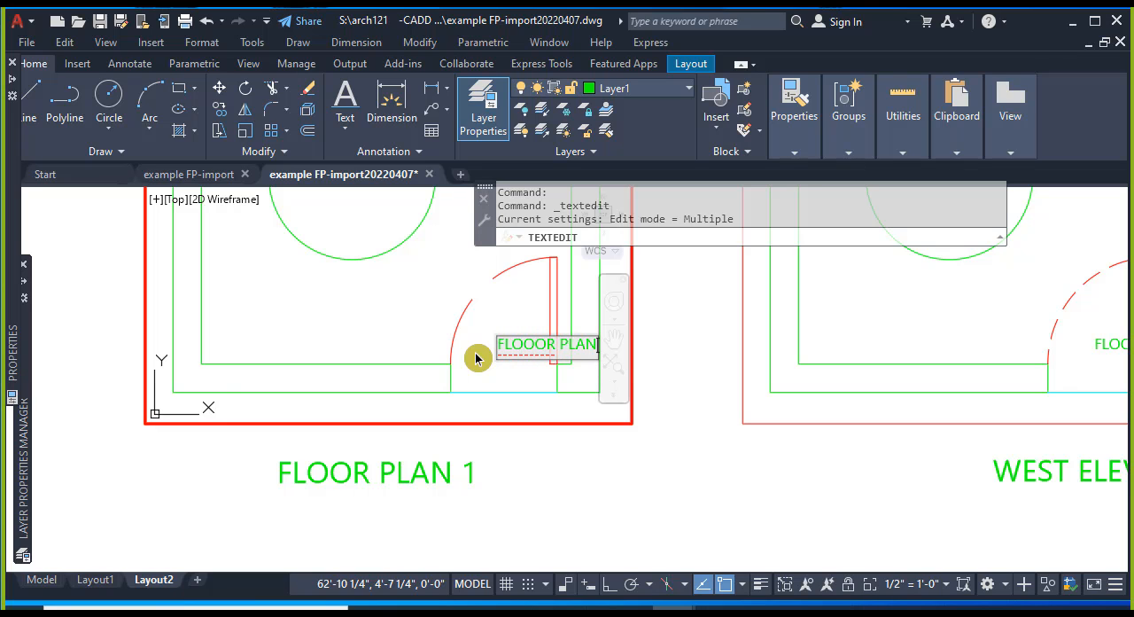
{"action": "left_click", "coordinate": [476, 358]}
{"action": "key", "text": "Escape"}
{"action": "key", "text": "Escape"}
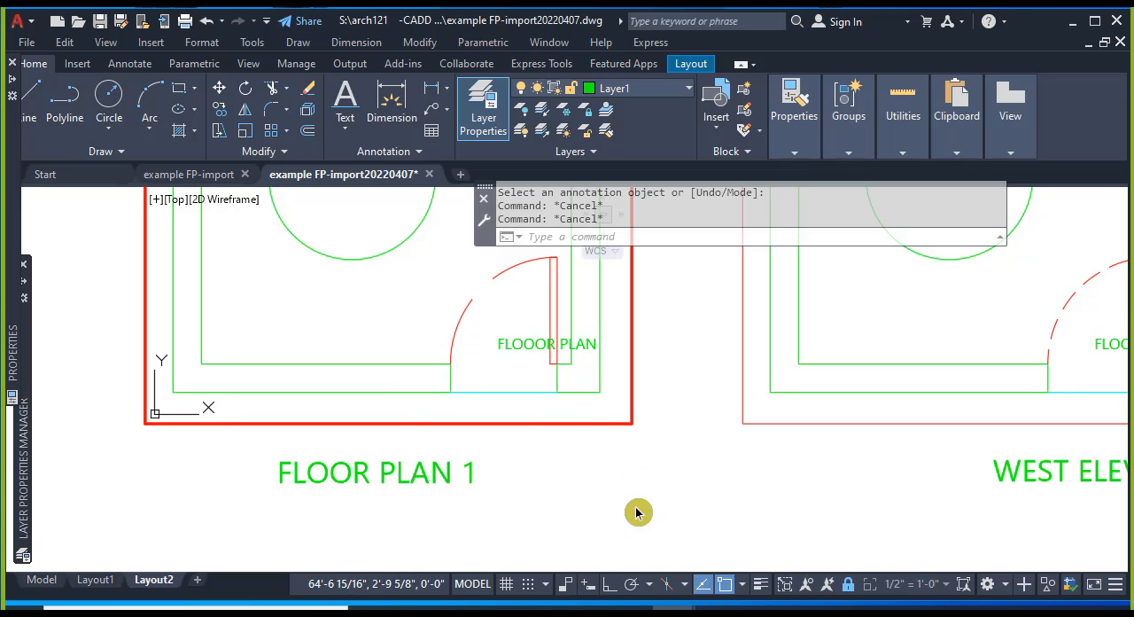
{"action": "double_click", "coordinate": [637, 513]}
{"action": "left_click", "coordinate": [505, 344]}
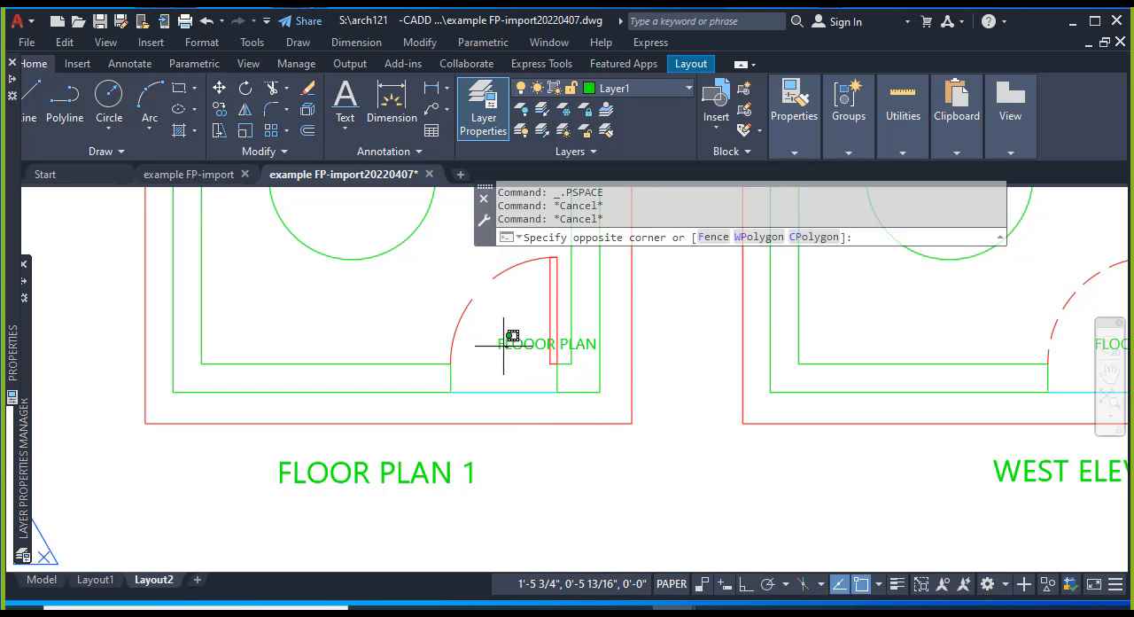
{"action": "key", "text": "Escape"}
{"action": "double_click", "coordinate": [506, 337]}
Move the "FLOOOR PLAN" text from the door opening into the room, just below the circle.
{"action": "left_click", "coordinate": [526, 344]}
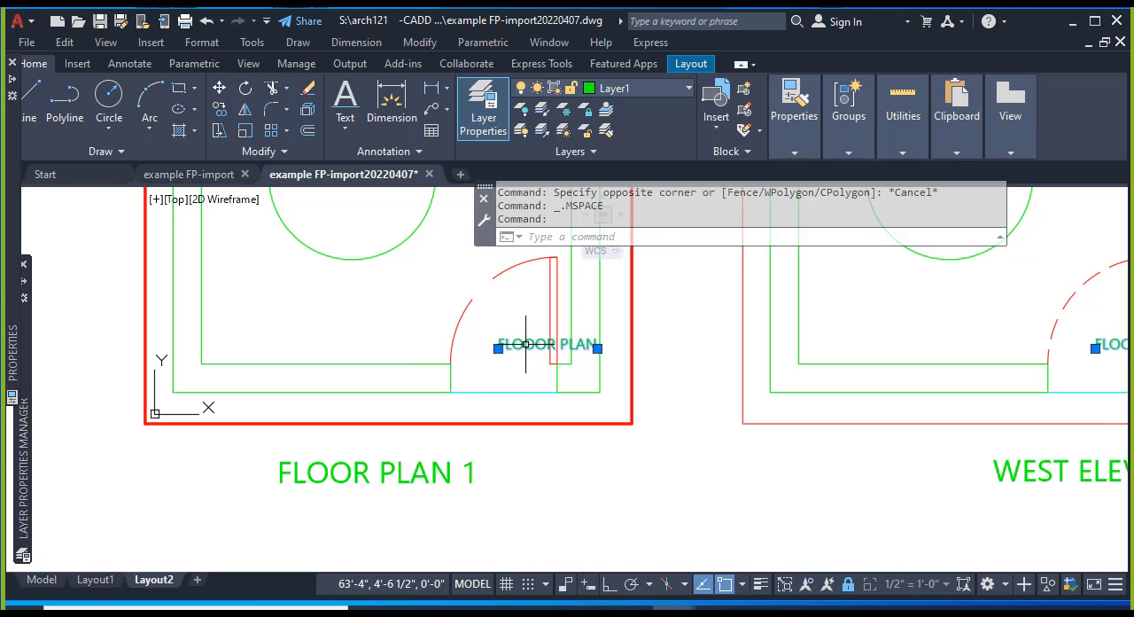
{"action": "type", "text": "MO"}
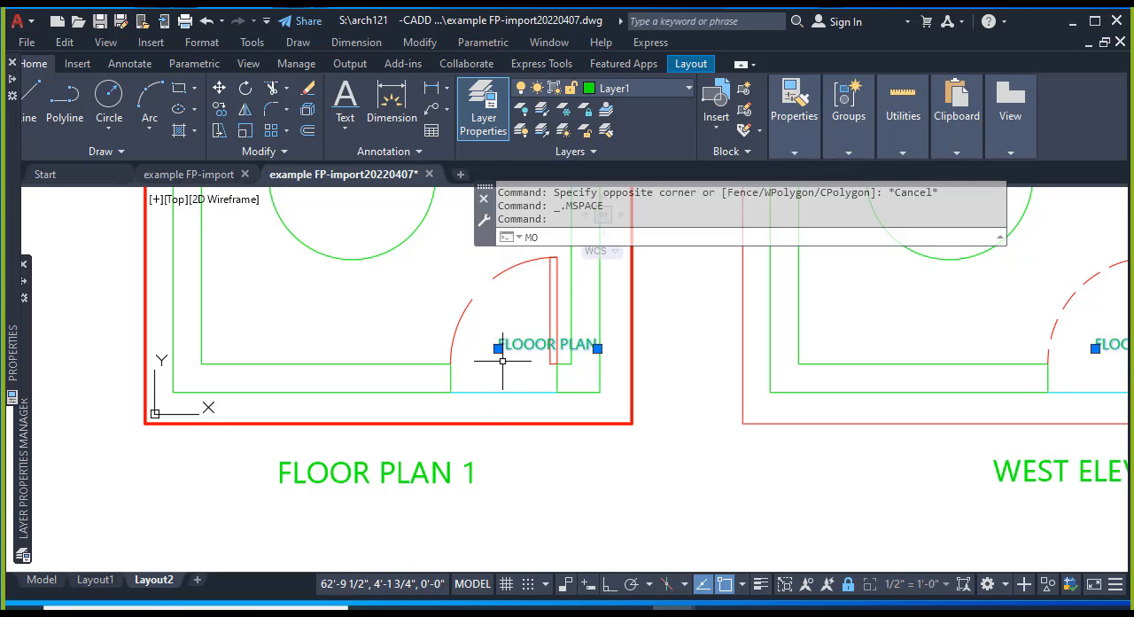
{"action": "type", "text": "VE"}
{"action": "key", "text": "Return"}
{"action": "left_click", "coordinate": [519, 353]}
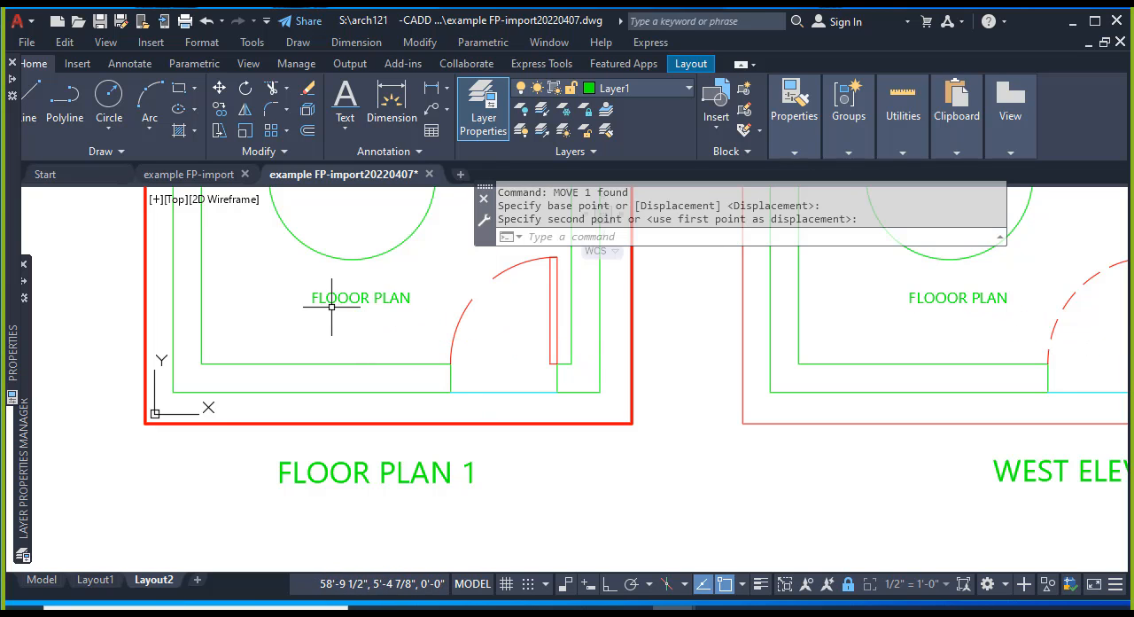
{"action": "key", "text": "Escape"}
{"action": "key", "text": "Escape"}
{"action": "scroll", "coordinate": [499, 521], "scroll_direction": "down", "scroll_amount": 2}
{"action": "key", "text": "Escape"}
{"action": "key", "text": "Escape"}
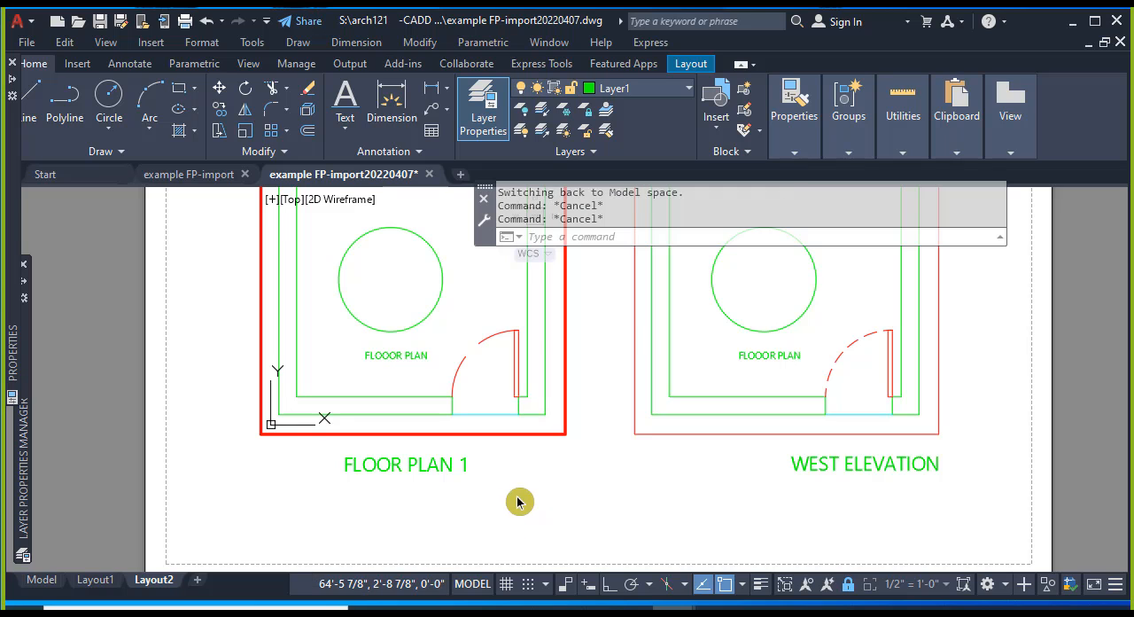
Leave the floor plan viewport's model space and return to paper space.
{"action": "double_click", "coordinate": [516, 499]}
{"action": "scroll", "coordinate": [519, 514], "scroll_direction": "down", "scroll_amount": 2}
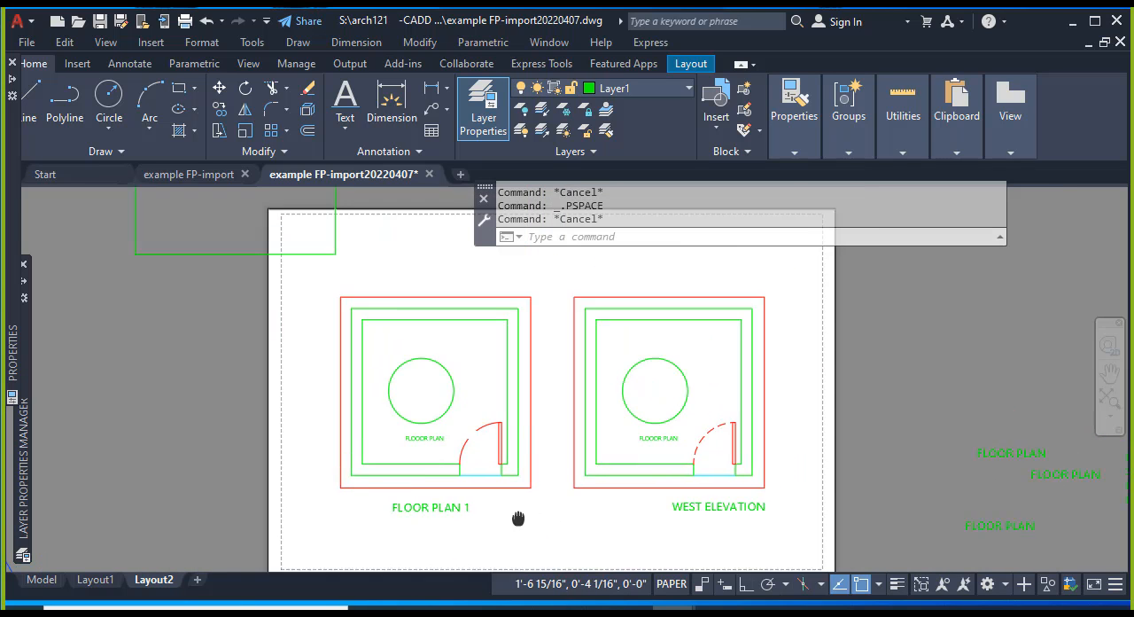
{"action": "middle_click_drag", "start_coordinate": [518, 518], "coordinate": [446, 498]}
{"action": "key", "text": "Escape"}
{"action": "key", "text": "Escape"}
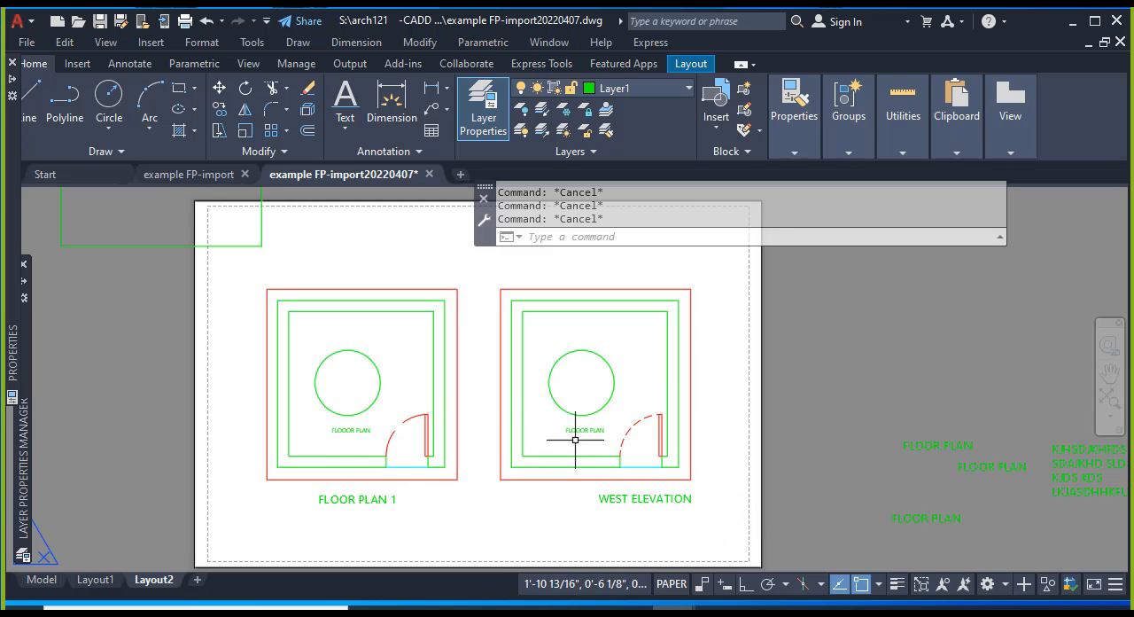
Unlock the viewport above the "WEST ELEVATION" title, set its scale to 1/4" = 1'-0", and lock it again.
{"action": "left_click", "coordinate": [499, 451]}
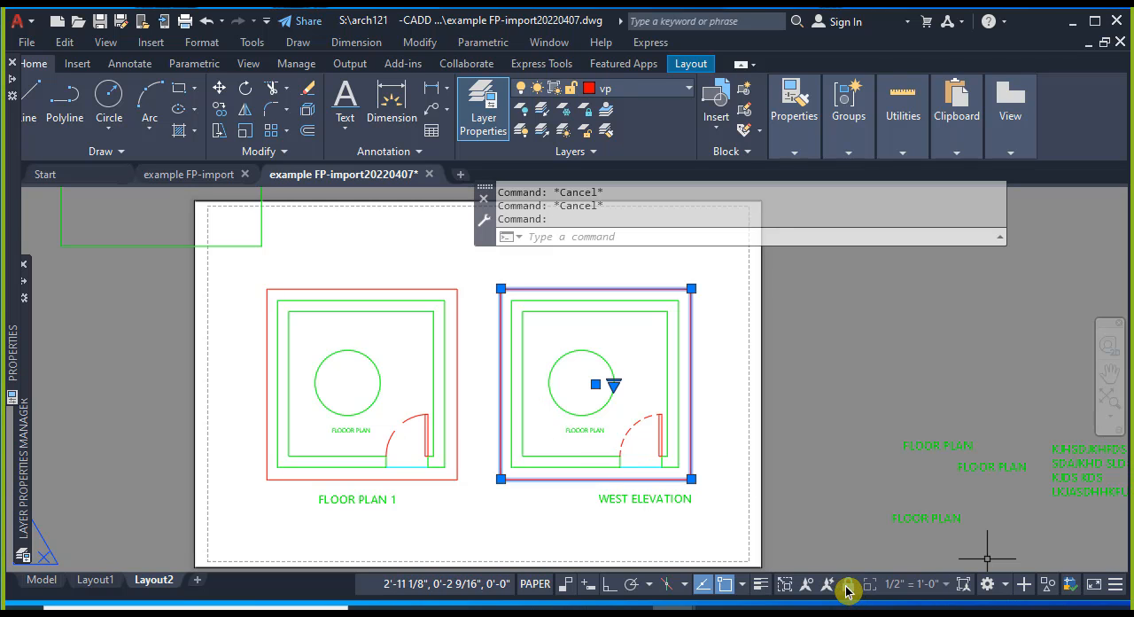
{"action": "left_click", "coordinate": [947, 586]}
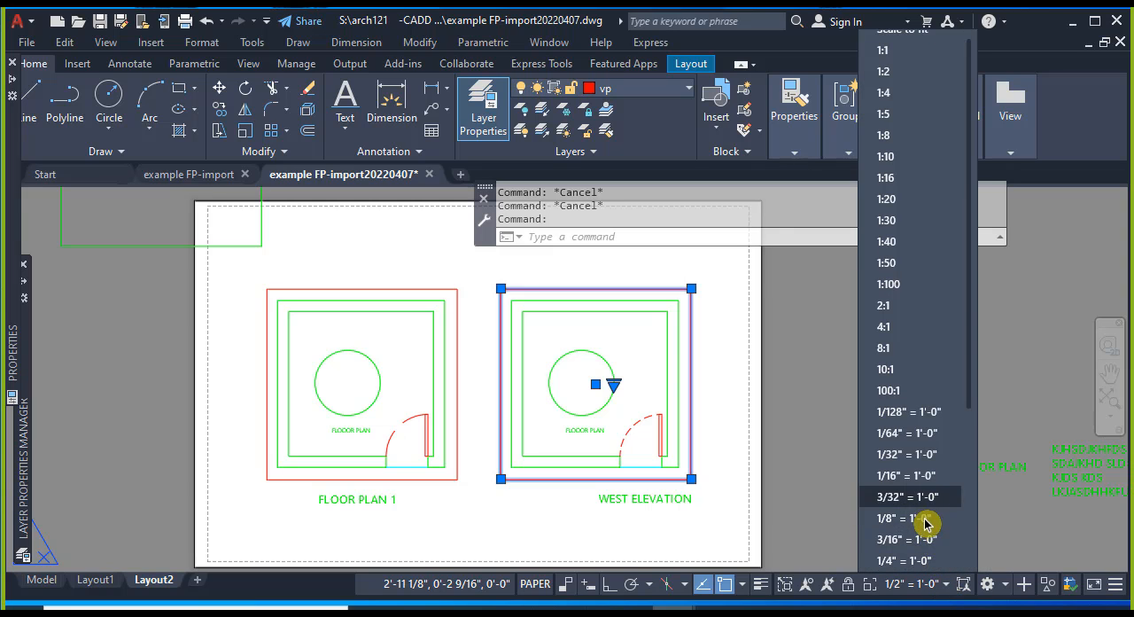
{"action": "left_click", "coordinate": [928, 567]}
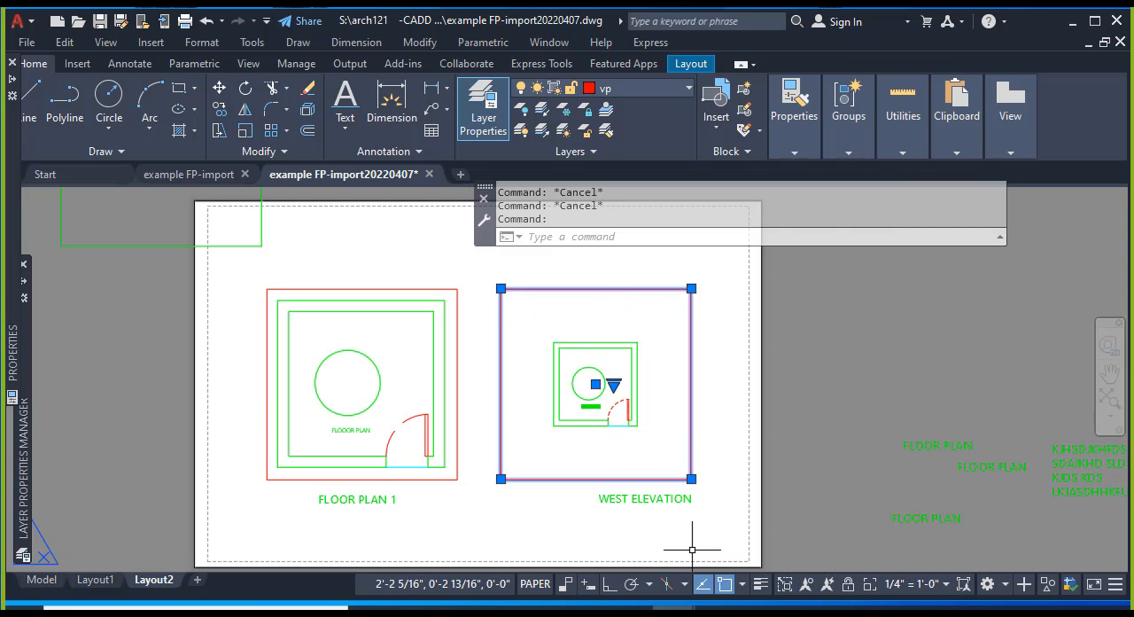
{"action": "key", "text": "Escape"}
{"action": "key", "text": "Escape"}
{"action": "left_click", "coordinate": [720, 423]}
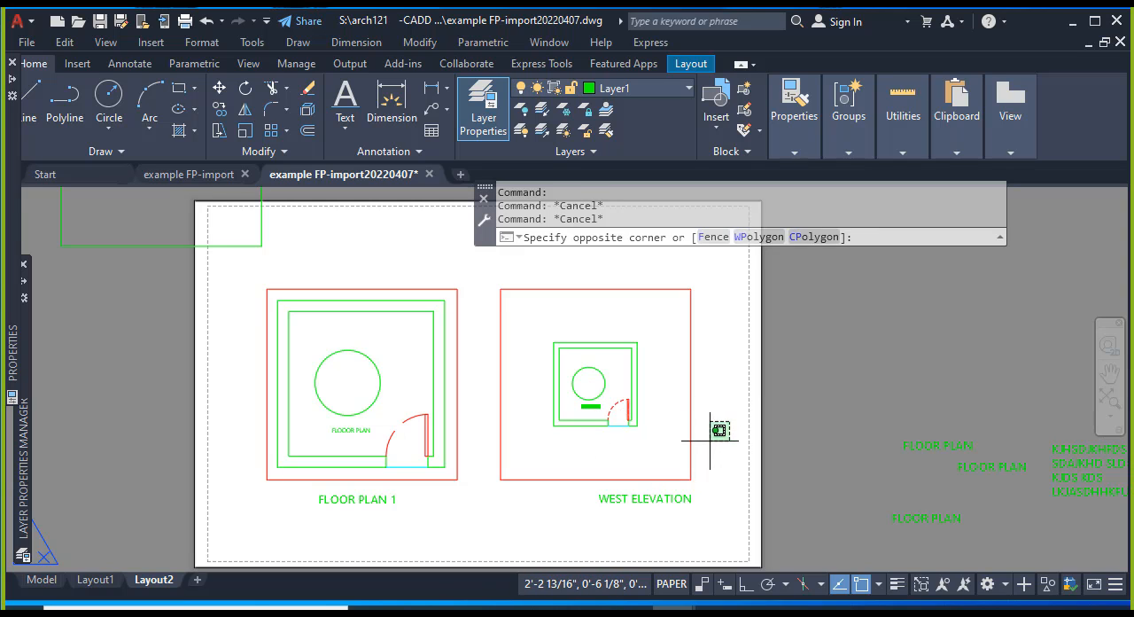
{"action": "left_click", "coordinate": [721, 433]}
{"action": "key", "text": "Escape"}
{"action": "key", "text": "Escape"}
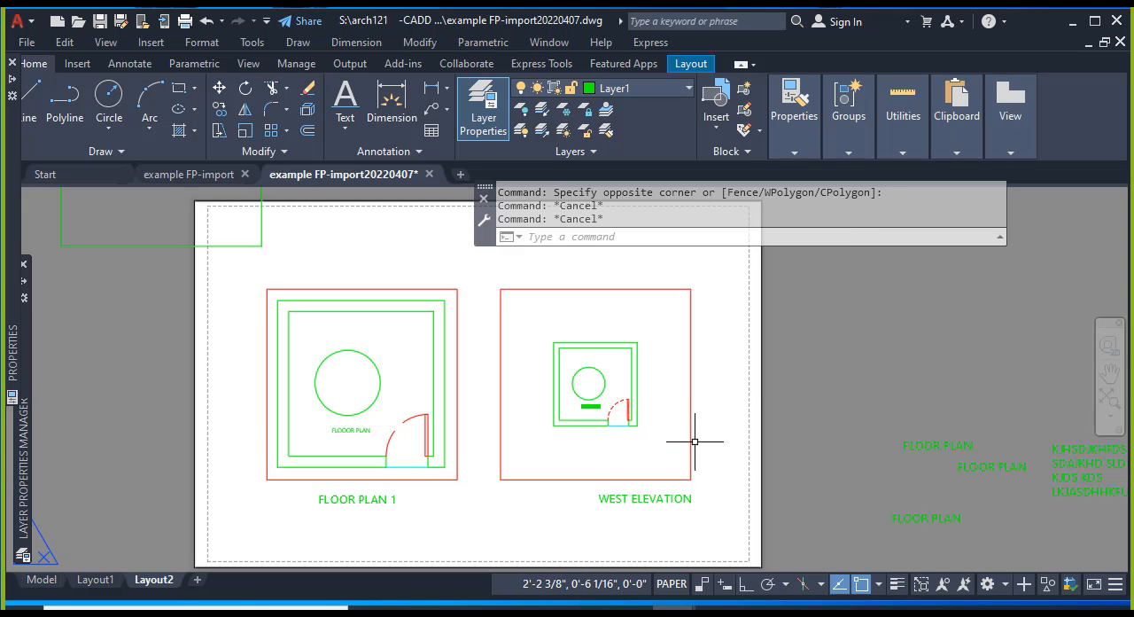
{"action": "left_click", "coordinate": [692, 440]}
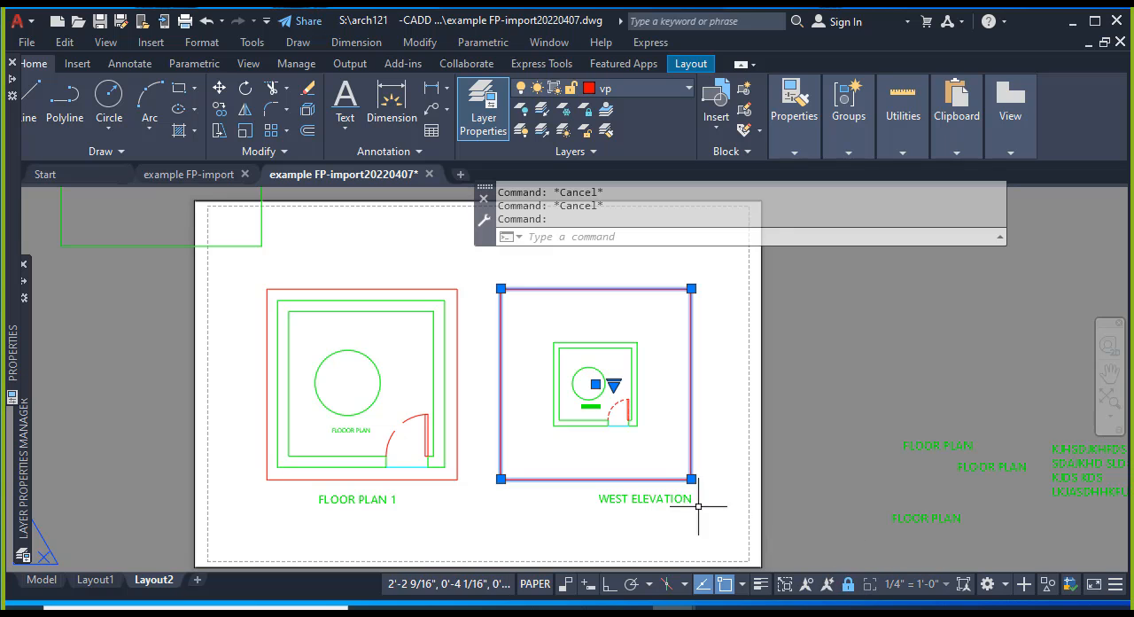
{"action": "key", "text": "Escape"}
{"action": "key", "text": "Escape"}
Compare the size of the "FLOOOR PLAN" text in the rescaled viewport with the same text in the floor plan viewport.
{"action": "scroll", "coordinate": [592, 425], "scroll_direction": "up", "scroll_amount": 8}
{"action": "scroll", "coordinate": [620, 384], "scroll_direction": "down", "scroll_amount": 3}
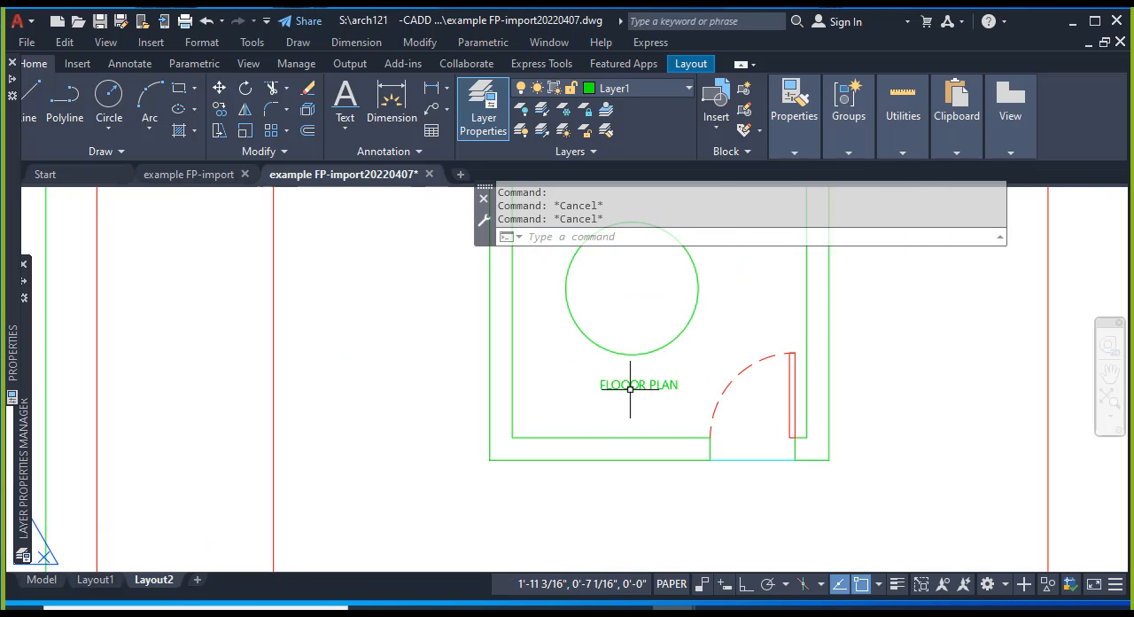
{"action": "scroll", "coordinate": [631, 390], "scroll_direction": "down", "scroll_amount": 2}
{"action": "scroll", "coordinate": [633, 409], "scroll_direction": "up", "scroll_amount": 1}
{"action": "scroll", "coordinate": [638, 407], "scroll_direction": "down", "scroll_amount": 1}
{"action": "middle_click_drag", "start_coordinate": [648, 418], "coordinate": [674, 400]}
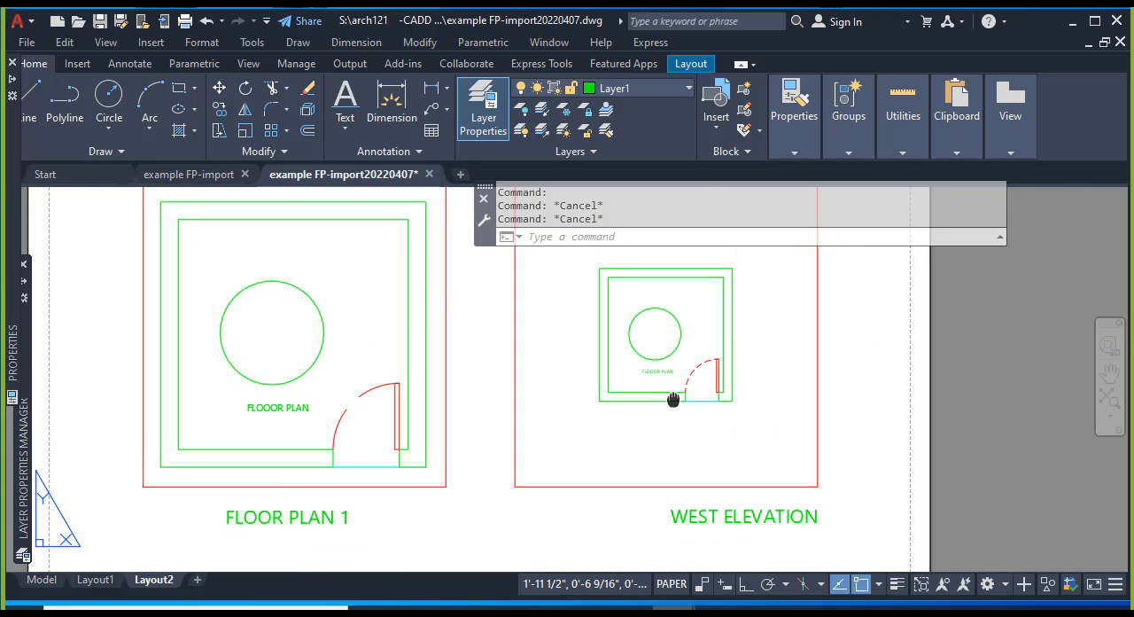
{"action": "scroll", "coordinate": [669, 397], "scroll_direction": "up", "scroll_amount": 2}
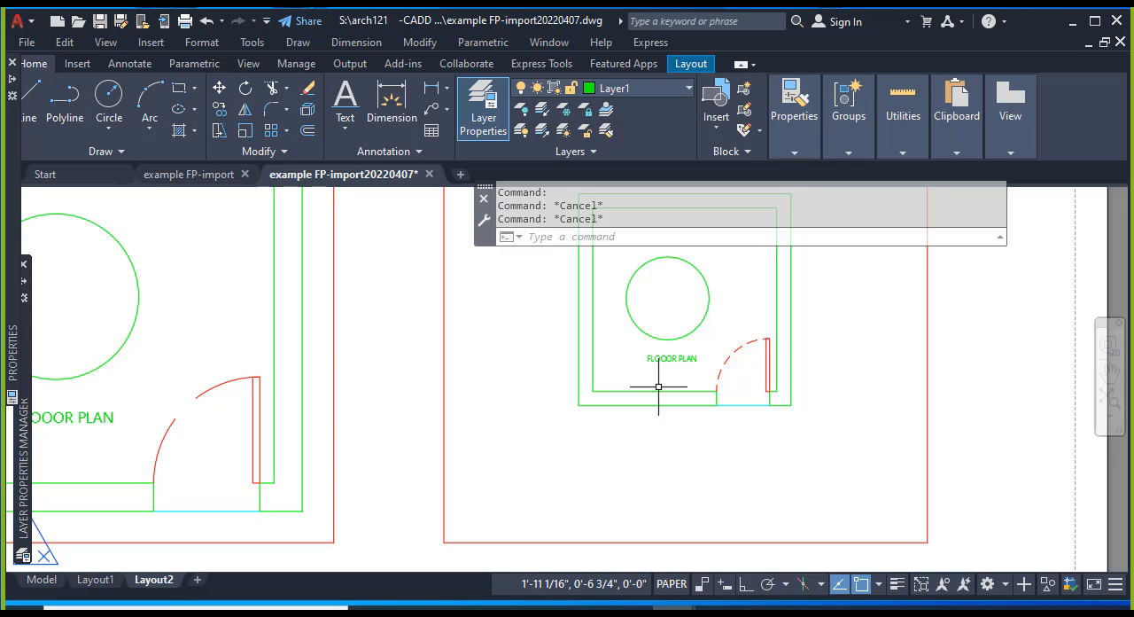
{"action": "scroll", "coordinate": [639, 399], "scroll_direction": "down", "scroll_amount": 2}
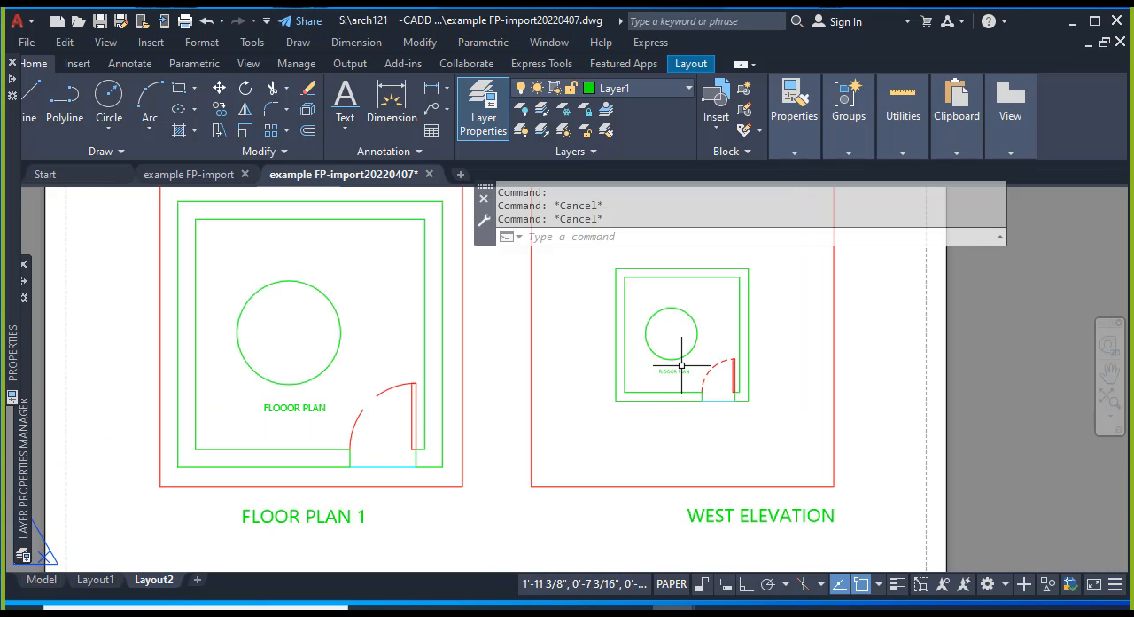
{"action": "scroll", "coordinate": [711, 454], "scroll_direction": "down", "scroll_amount": 2}
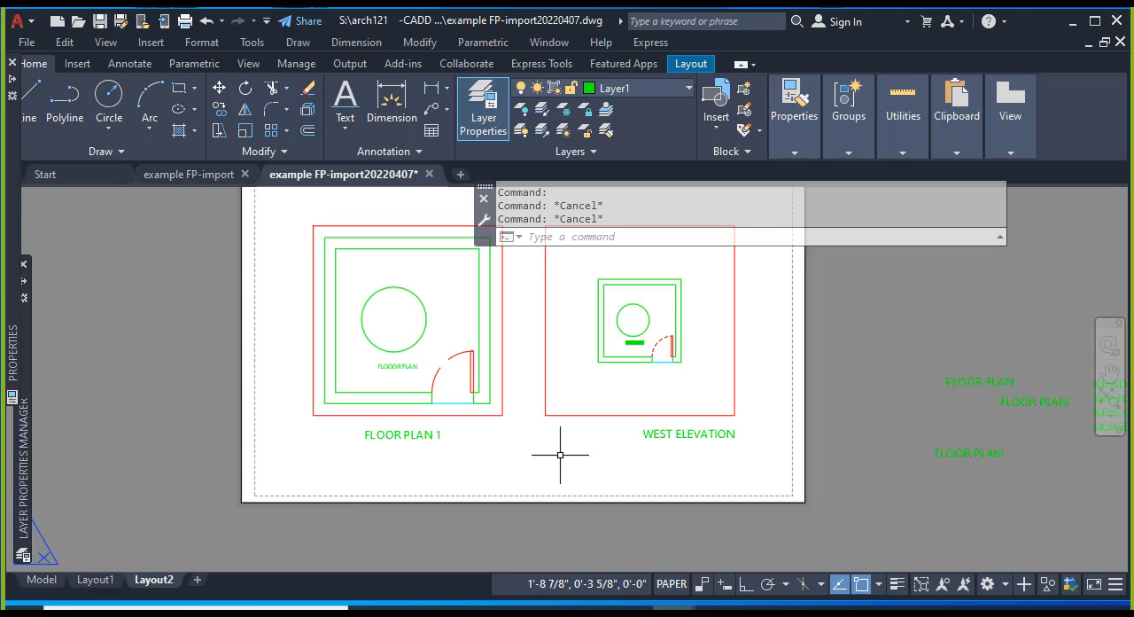
{"action": "key", "text": "Escape"}
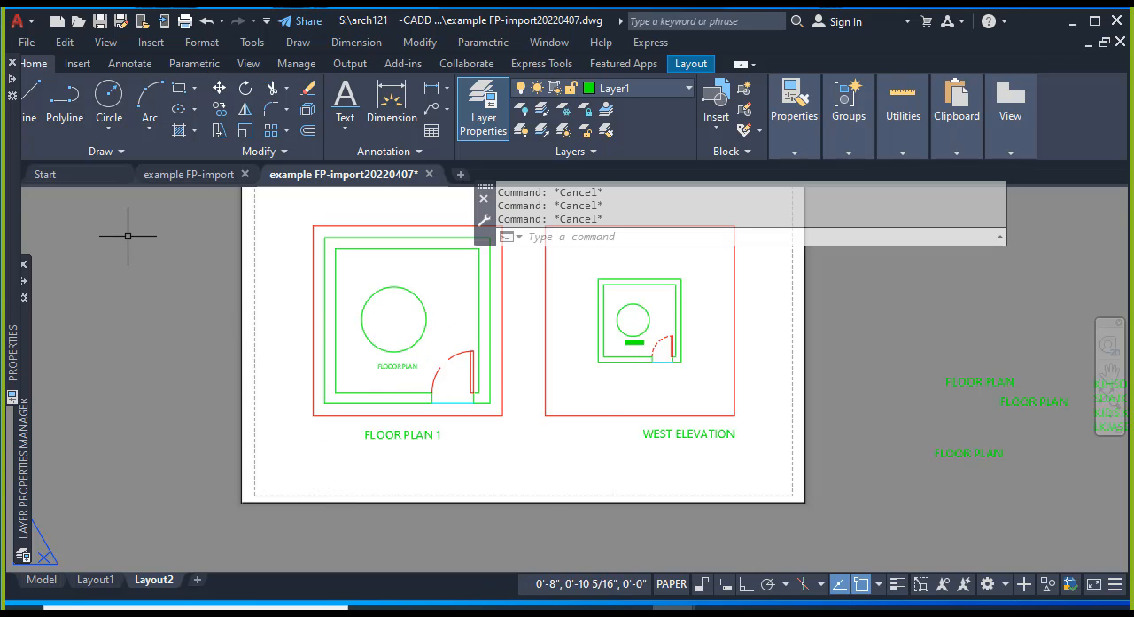
{"action": "left_click", "coordinate": [345, 124]}
{"action": "left_click", "coordinate": [372, 197]}
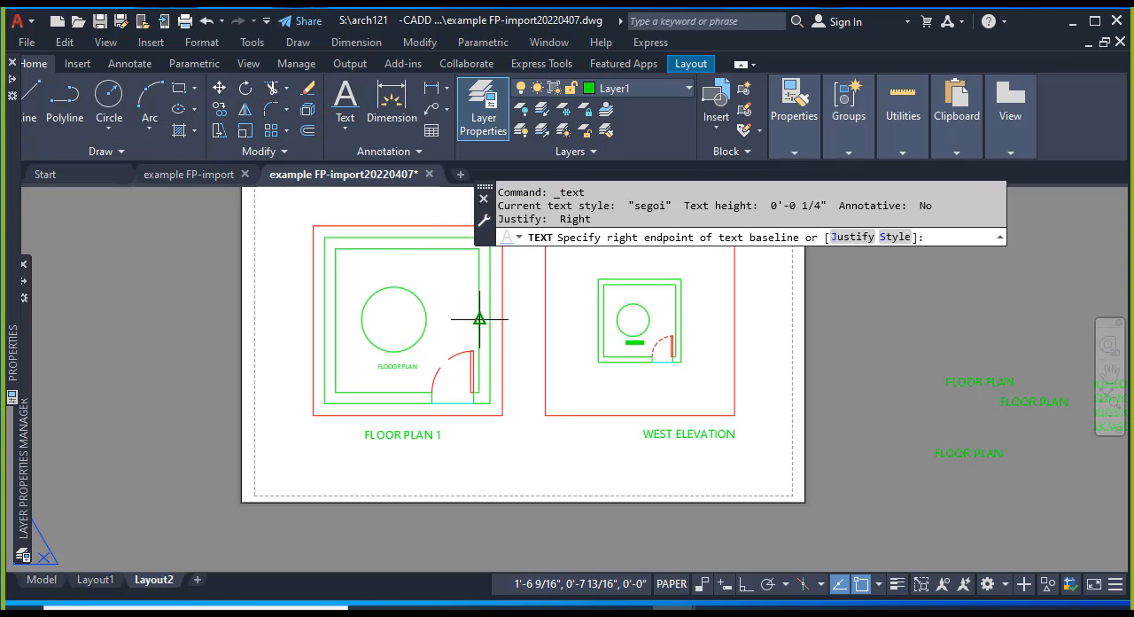
{"action": "left_click", "coordinate": [420, 271]}
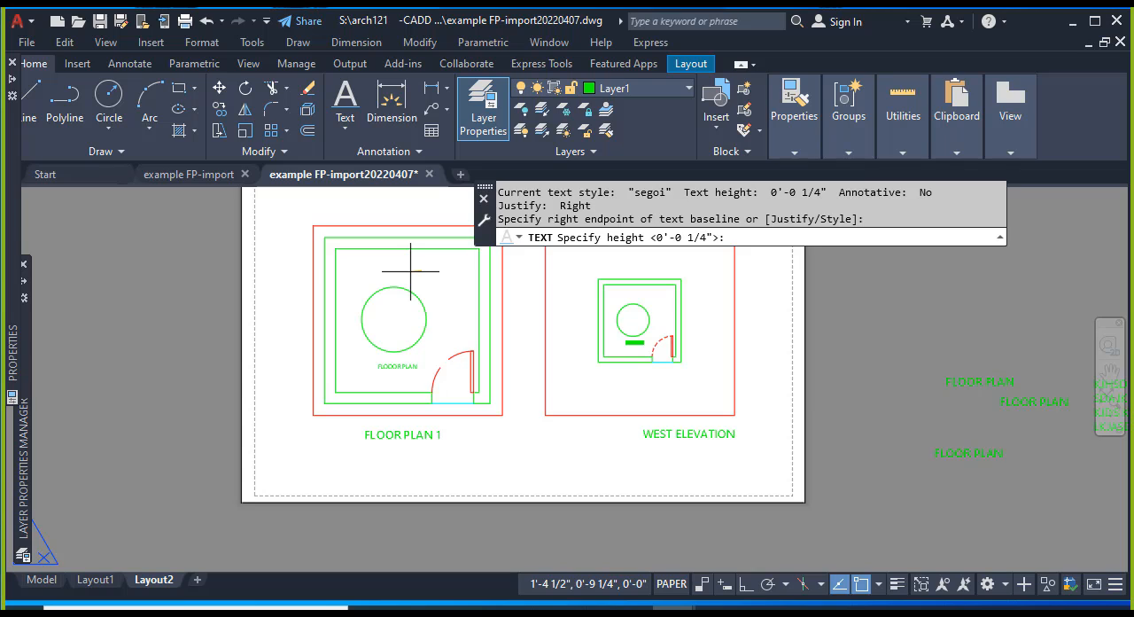
{"action": "type", "text": "THIS"}
{"action": "key", "text": "space"}
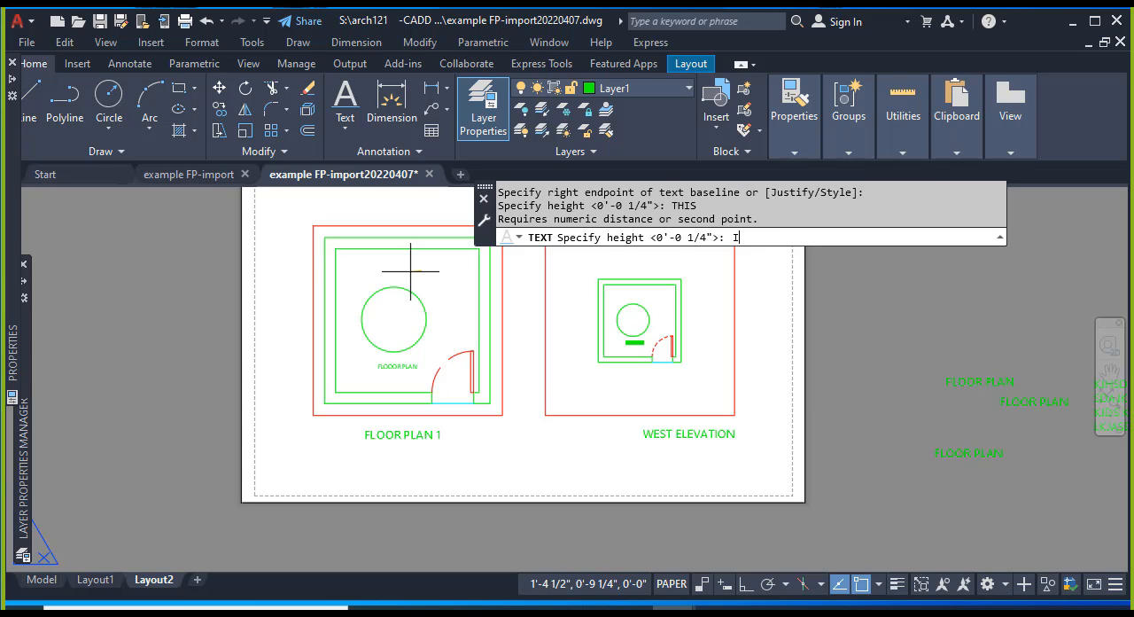
{"action": "type", "text": "IS"}
{"action": "key", "text": "space"}
{"action": "type", "text": "A"}
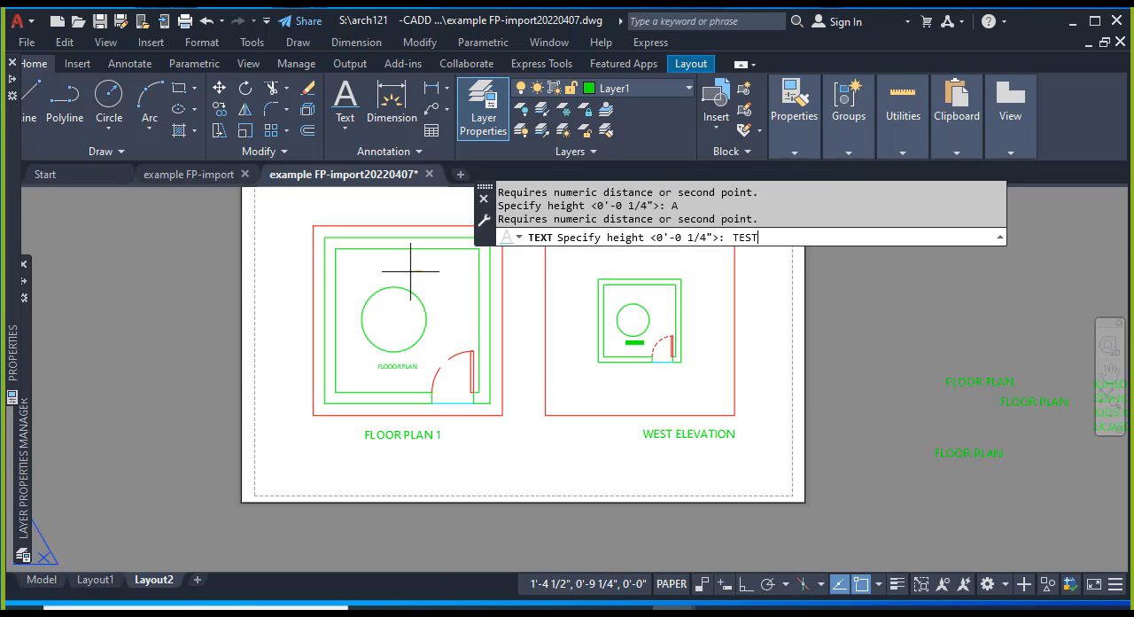
{"action": "key", "text": "Escape"}
{"action": "key", "text": "Escape"}
{"action": "key", "text": "Escape"}
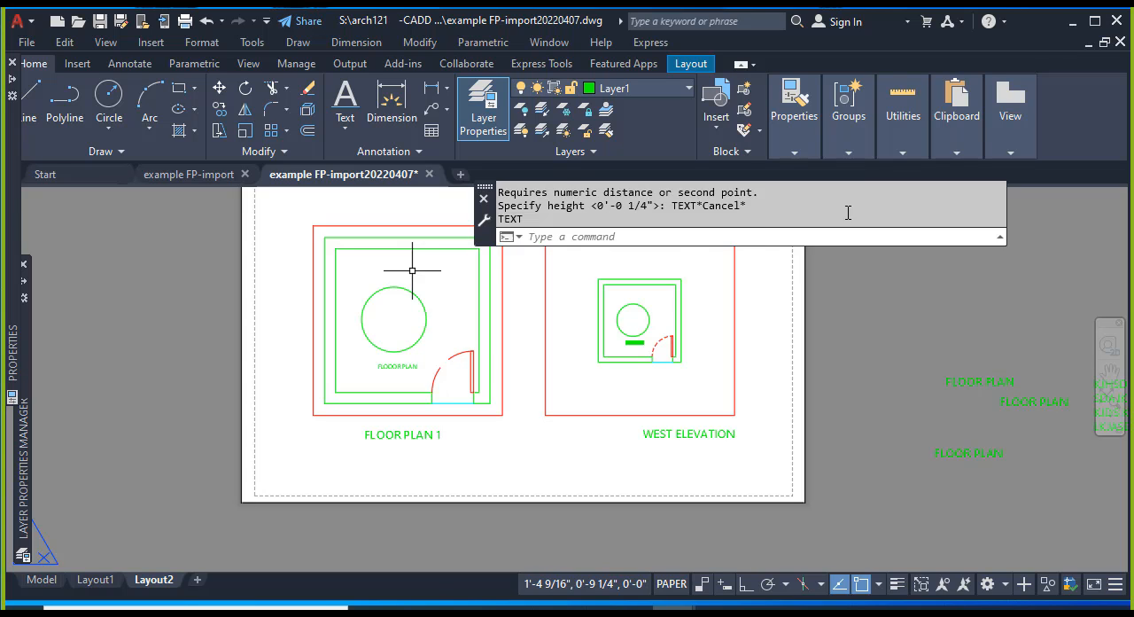
Add the paper-space text "THIS IS A TEST" above the circle in the floor plan, with 1/4" height and 0 rotation.
{"action": "key", "text": "Return"}
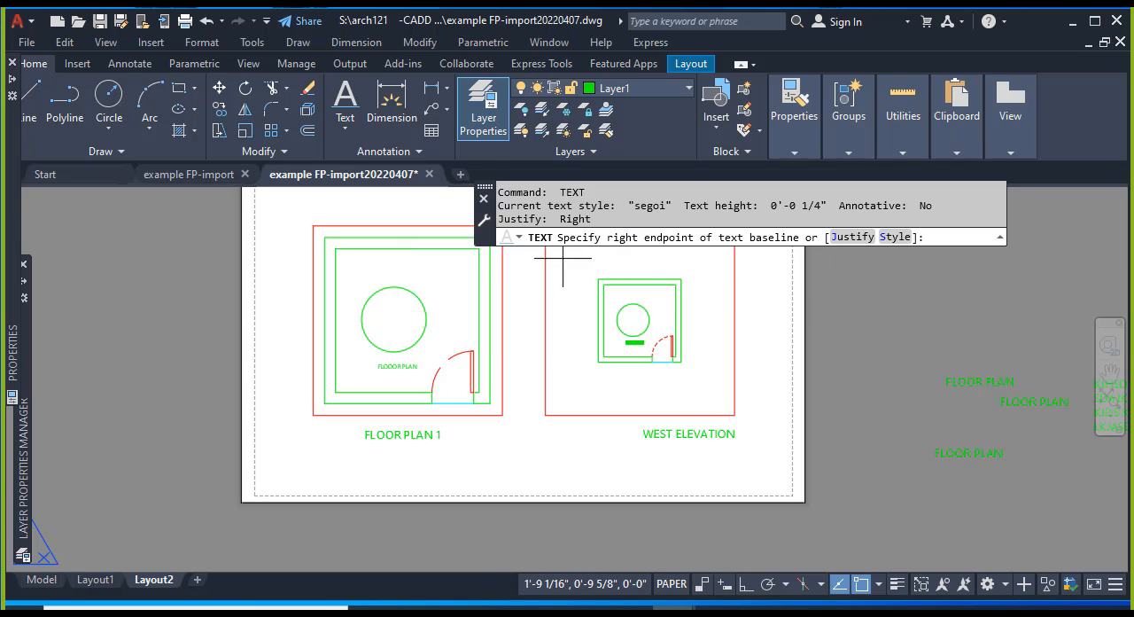
{"action": "left_click", "coordinate": [413, 268]}
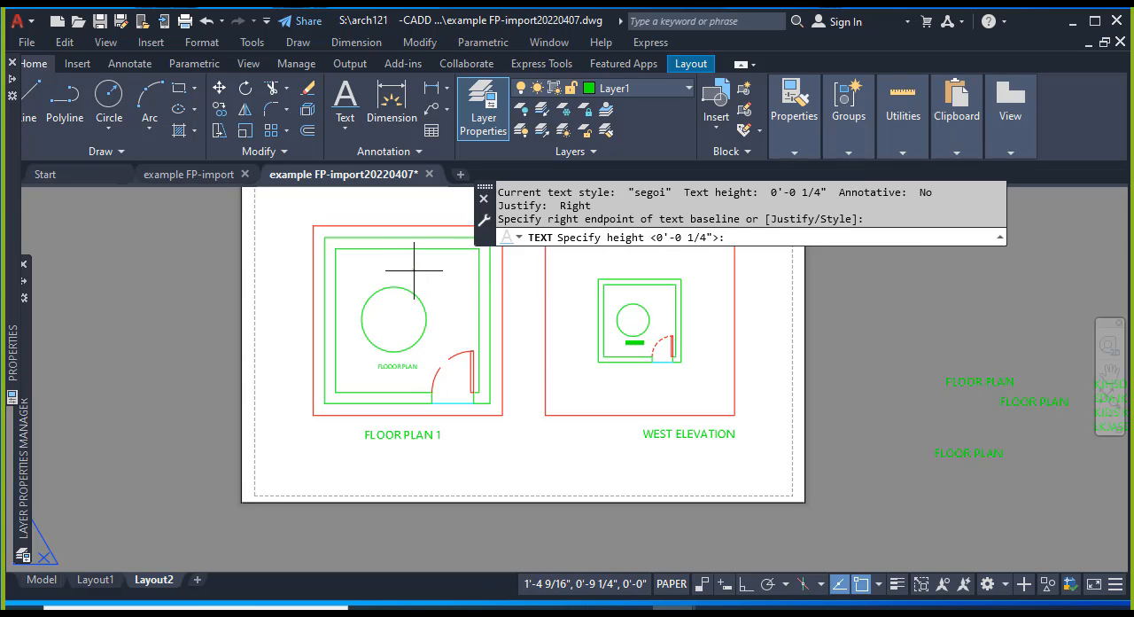
{"action": "key", "text": "Return"}
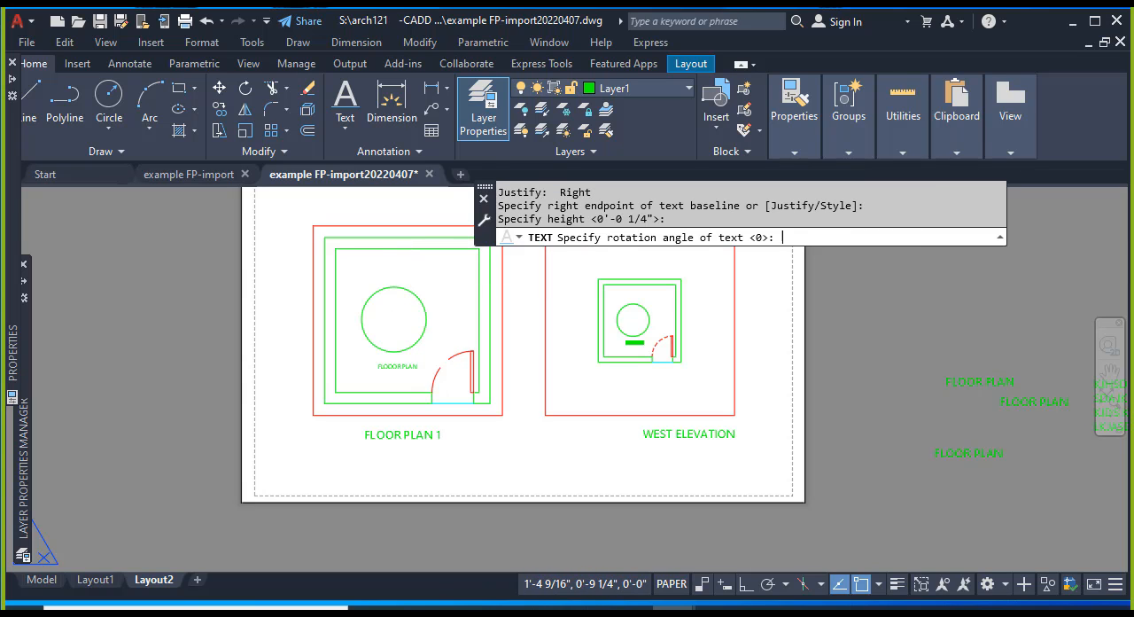
{"action": "key", "text": "Return"}
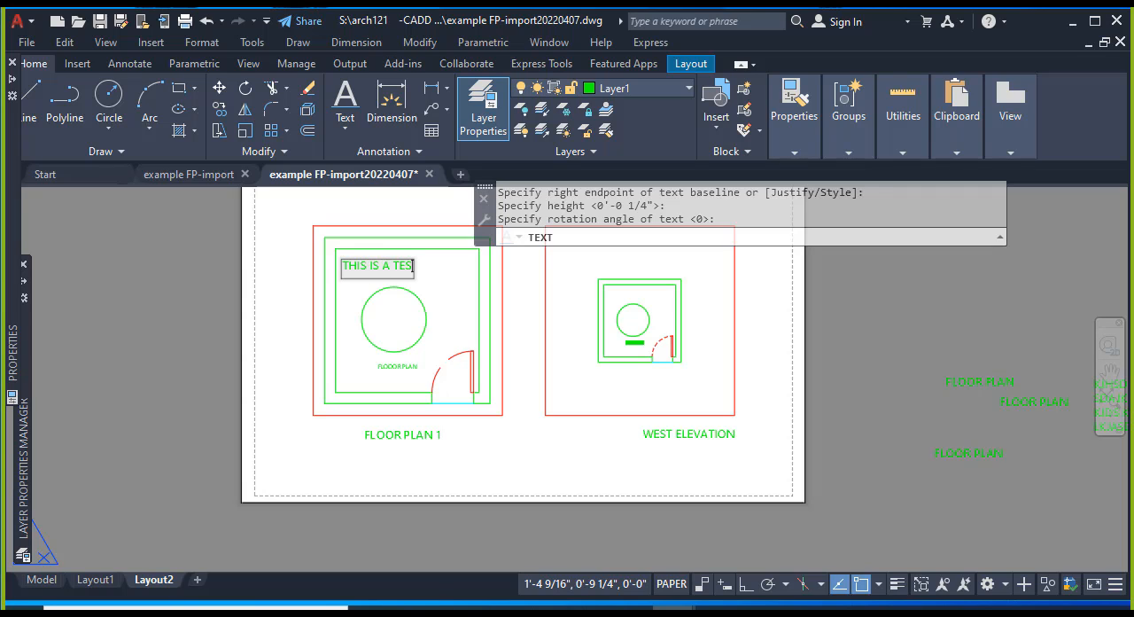
{"action": "key", "text": "Return"}
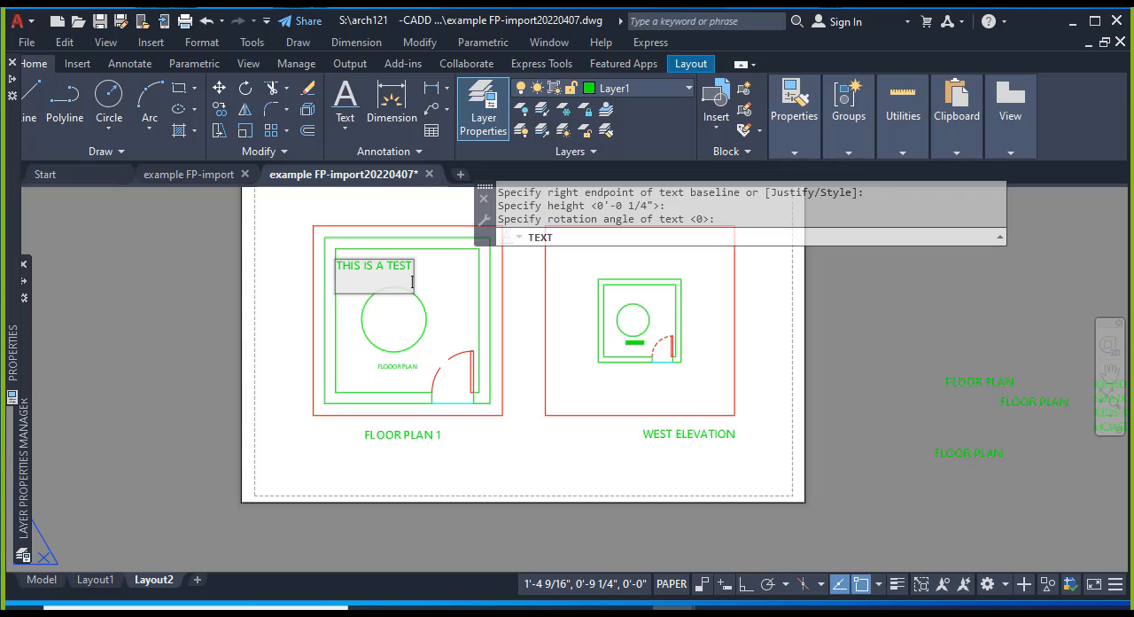
{"action": "key", "text": "Return"}
{"action": "key", "text": "Escape"}
{"action": "key", "text": "Escape"}
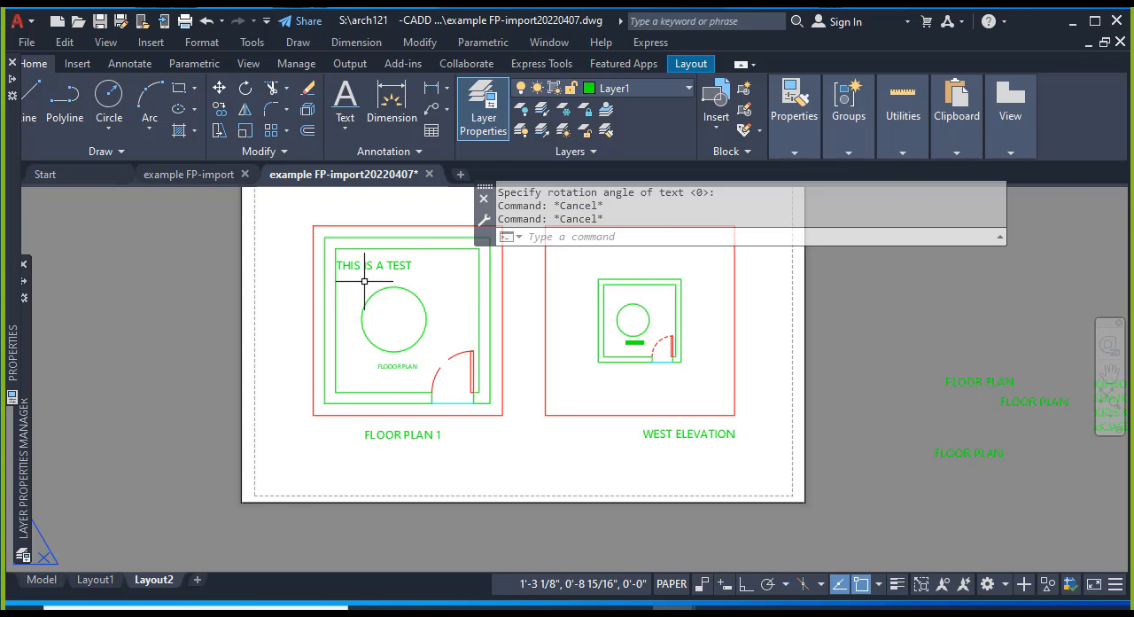
Move the "THIS IS A TEST" text so it straddles the left border of the floor plan viewport.
{"action": "scroll", "coordinate": [364, 281], "scroll_direction": "up", "scroll_amount": 2}
{"action": "key", "text": "Escape"}
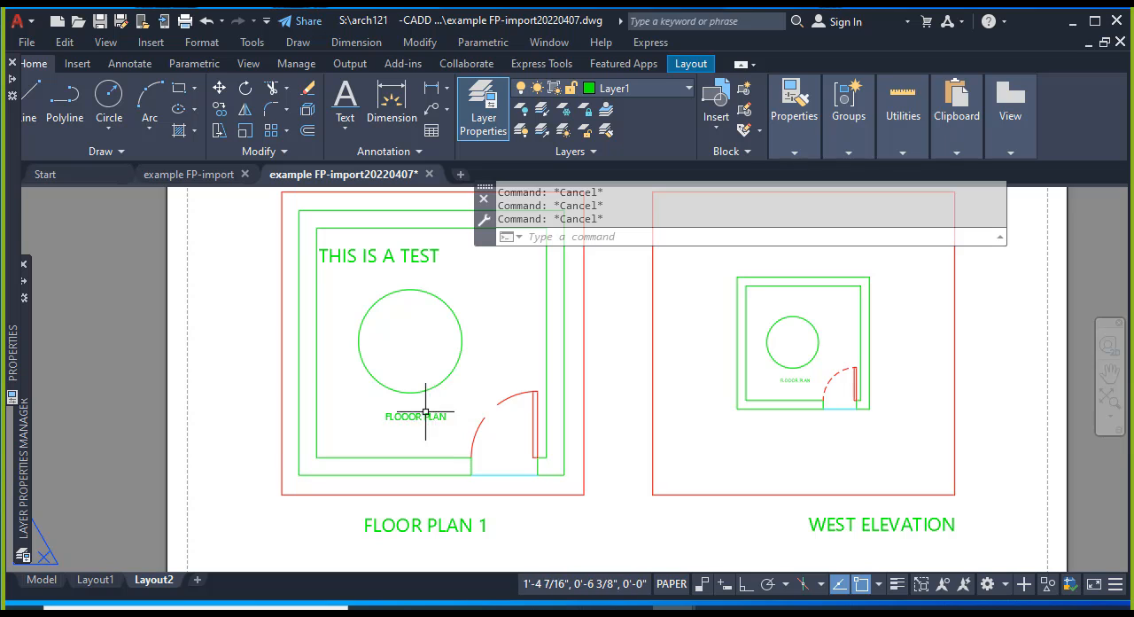
{"action": "left_click", "coordinate": [341, 254]}
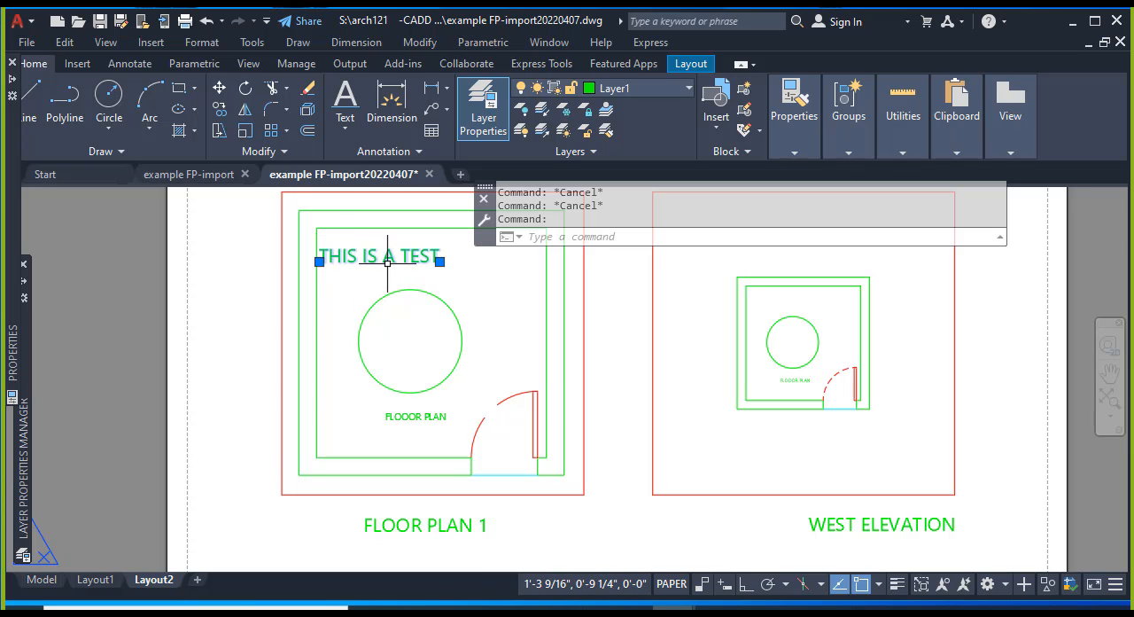
{"action": "type", "text": "move"}
{"action": "key", "text": "Return"}
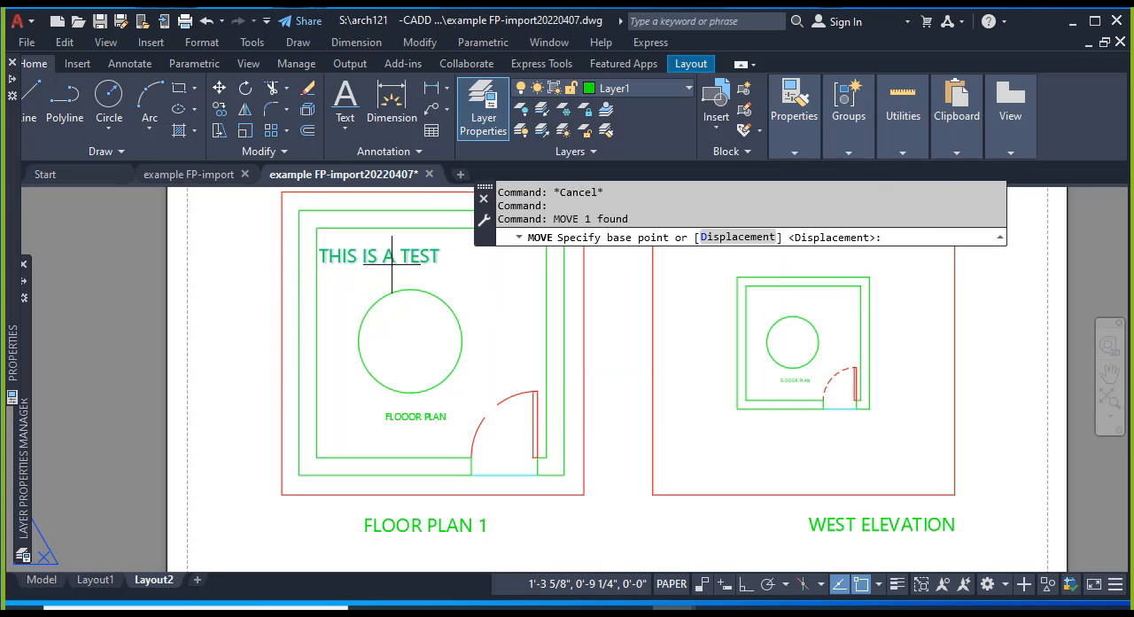
{"action": "left_click", "coordinate": [394, 263]}
{"action": "left_click", "coordinate": [266, 289]}
{"action": "key", "text": "Escape"}
{"action": "key", "text": "Escape"}
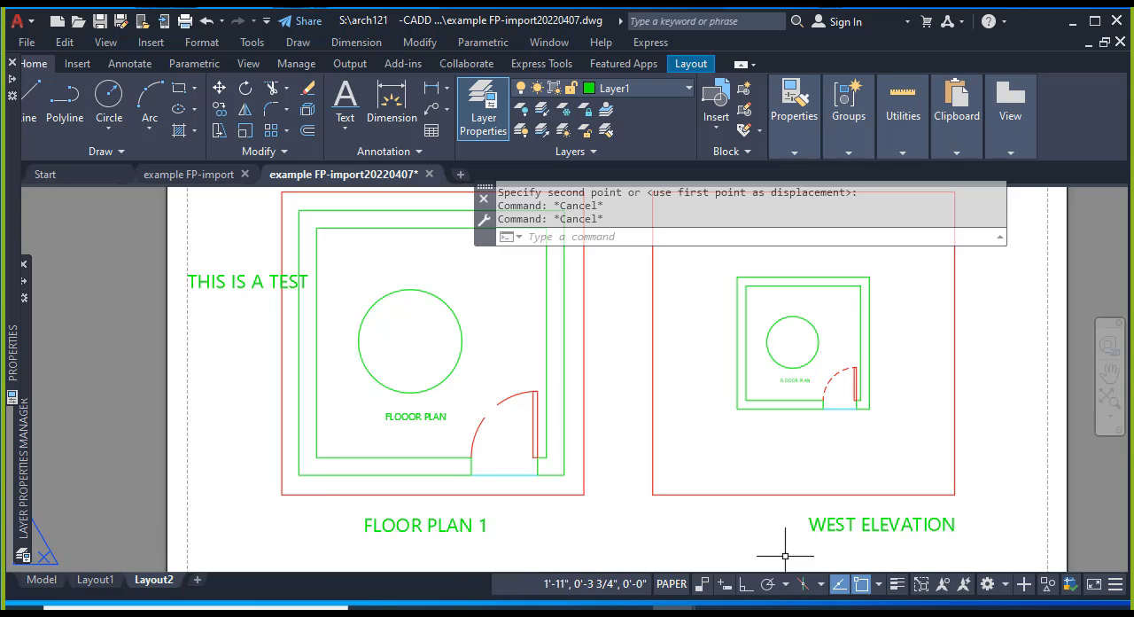
{"action": "key", "text": "Escape"}
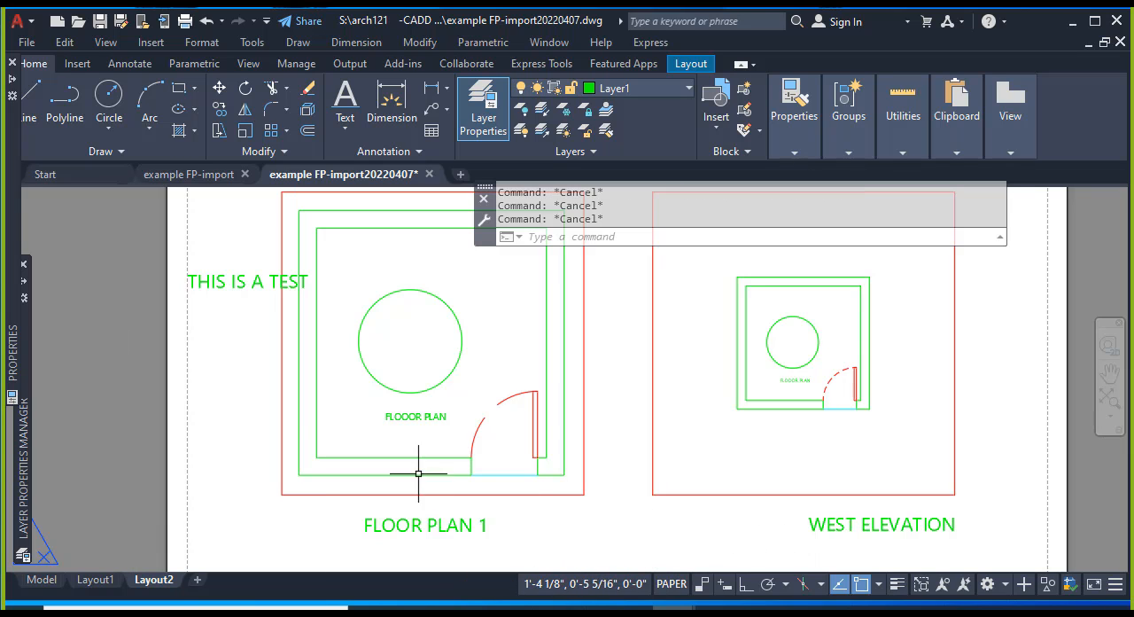
Activate the floor plan viewport and move its "FLOOOR PLAN" text across the viewport's left border.
{"action": "double_click", "coordinate": [425, 432]}
{"action": "left_click", "coordinate": [435, 423]}
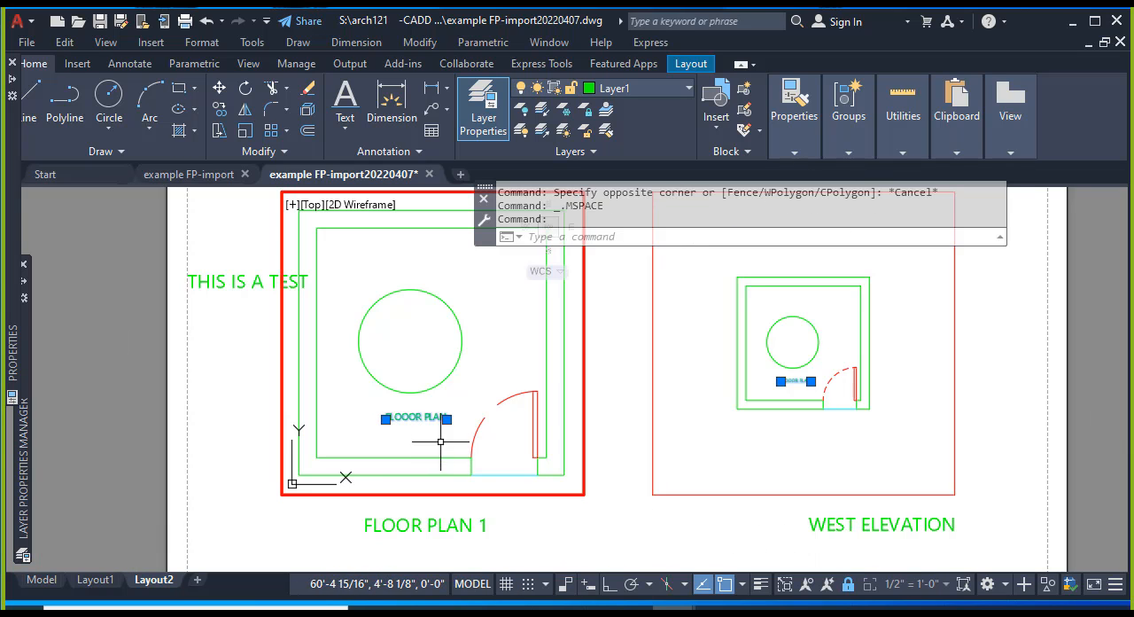
{"action": "type", "text": "MO"}
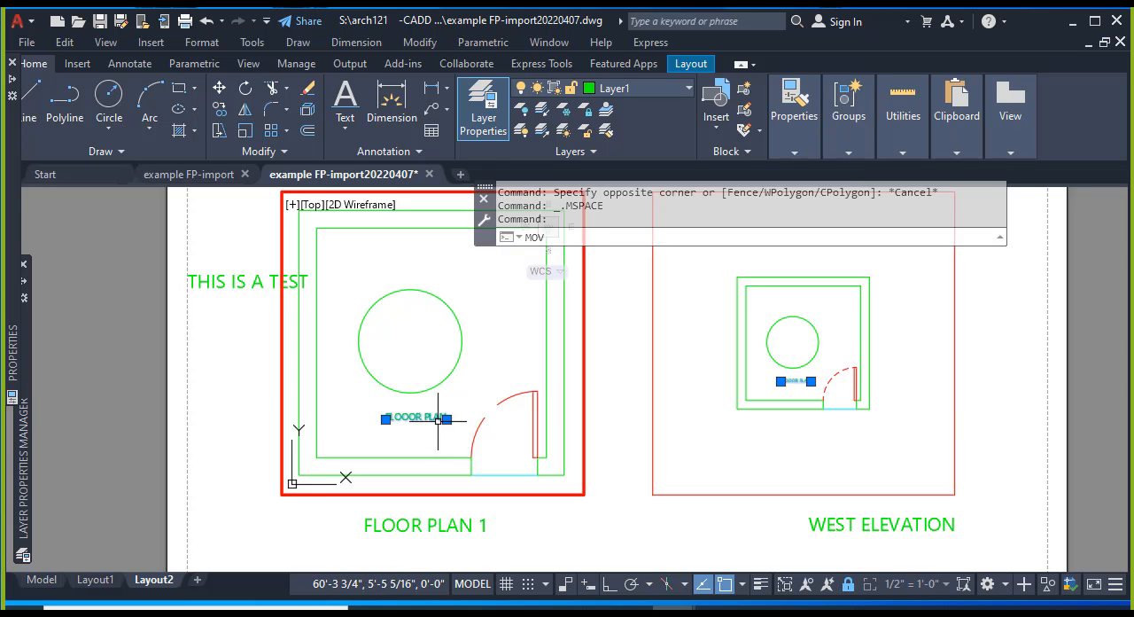
{"action": "type", "text": "V"}
{"action": "key", "text": "Return"}
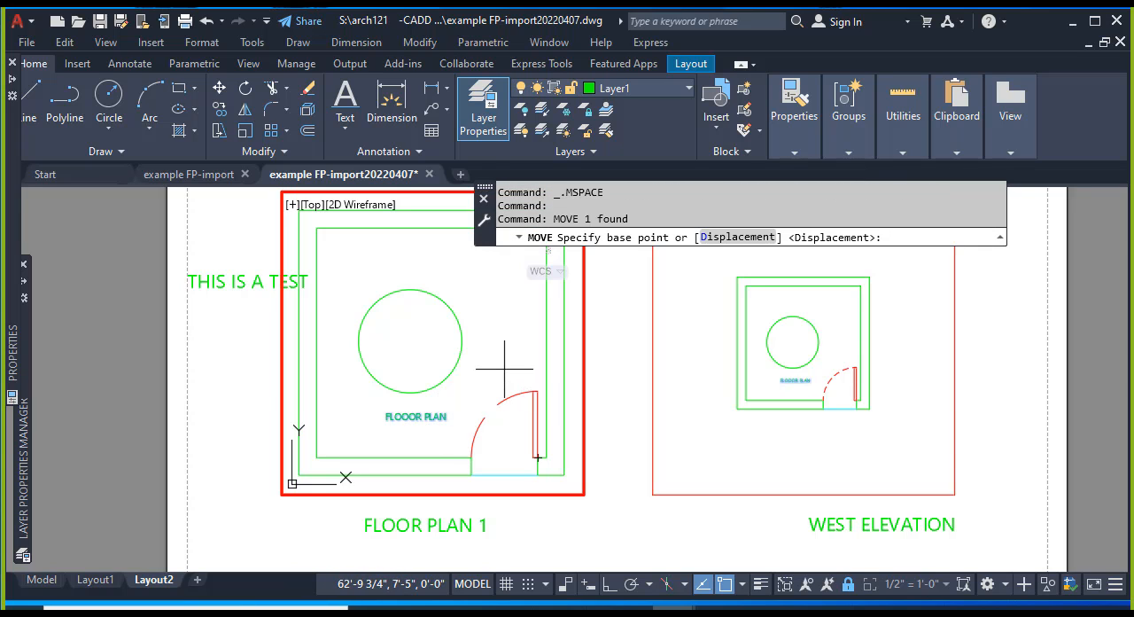
{"action": "left_click", "coordinate": [505, 368]}
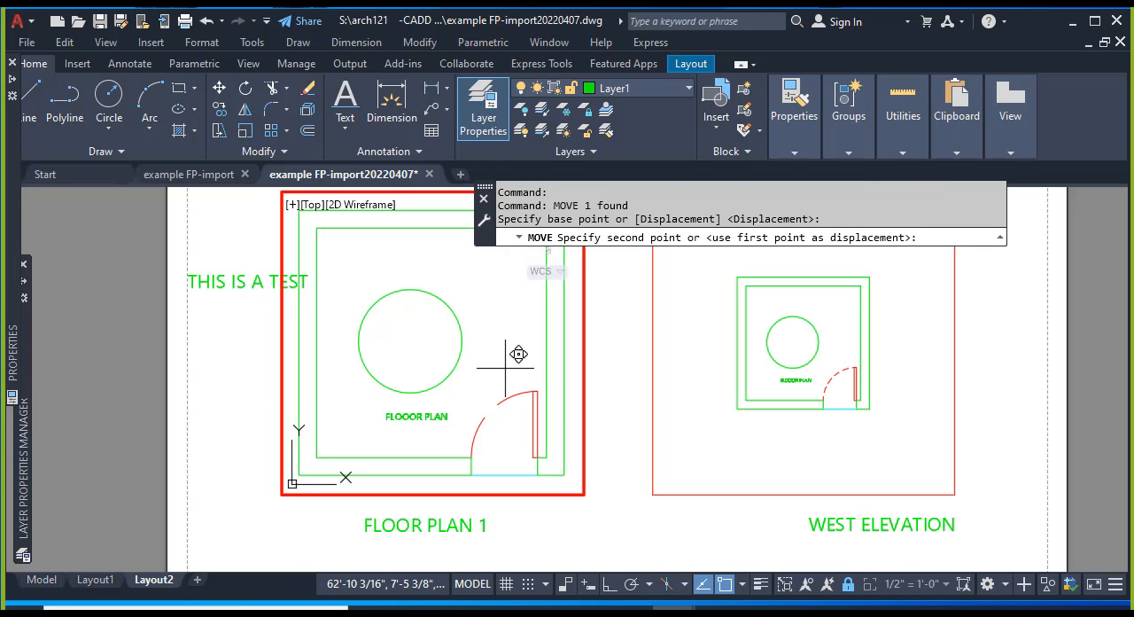
{"action": "left_click", "coordinate": [383, 382]}
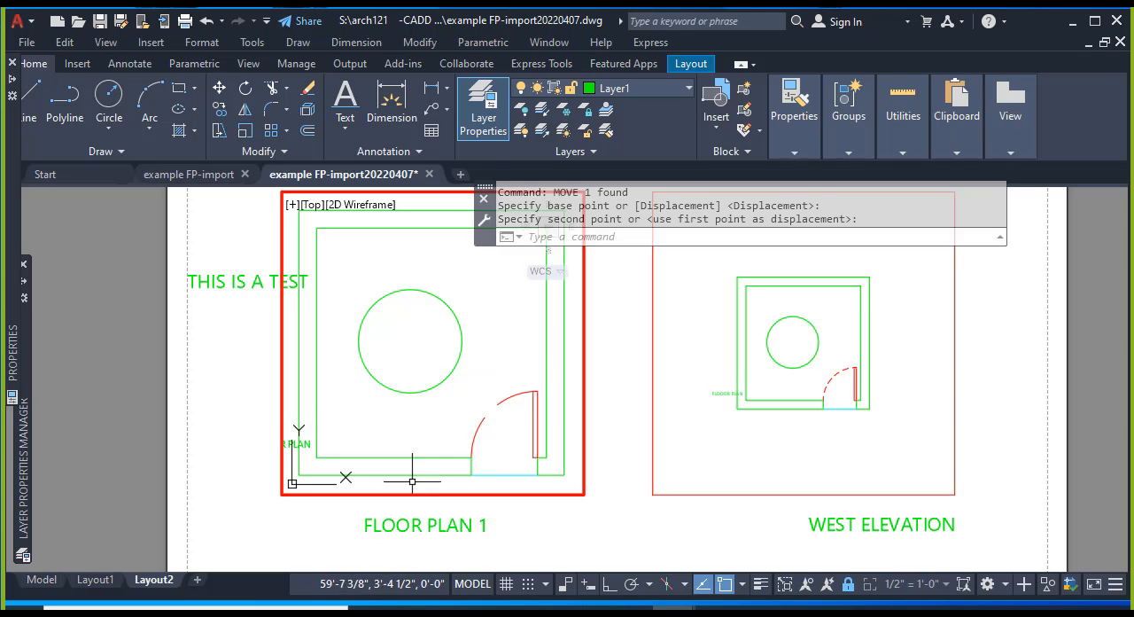
Return to paper space and compare how the paper-space and model-space texts appear at the viewport's left border.
{"action": "double_click", "coordinate": [343, 530]}
{"action": "scroll", "coordinate": [297, 454], "scroll_direction": "up", "scroll_amount": 4}
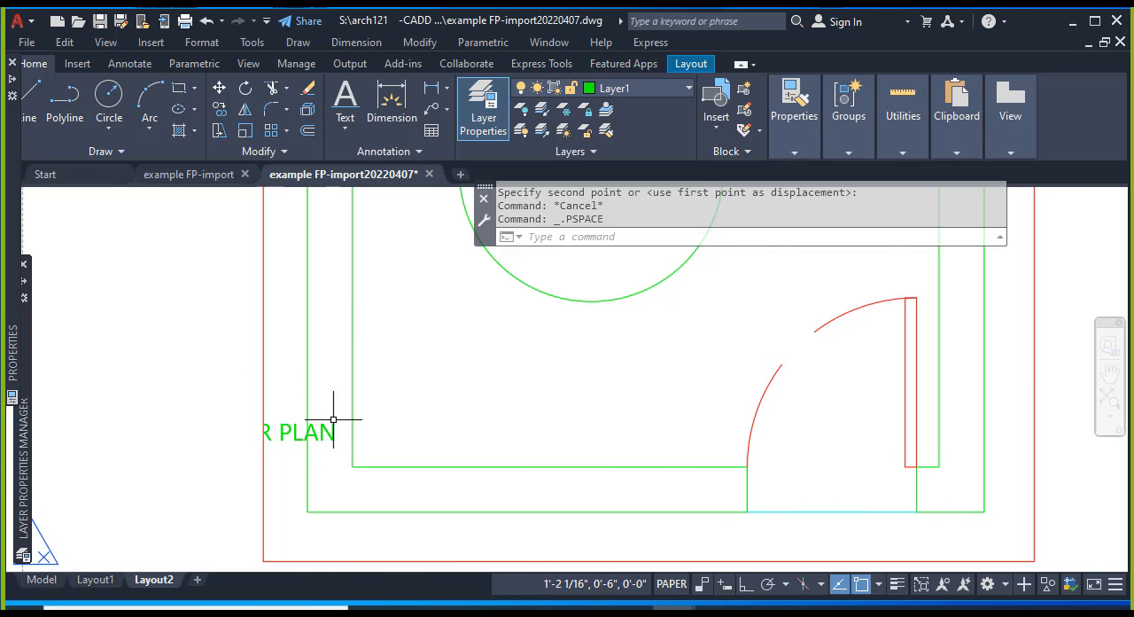
{"action": "scroll", "coordinate": [334, 419], "scroll_direction": "down", "scroll_amount": 2}
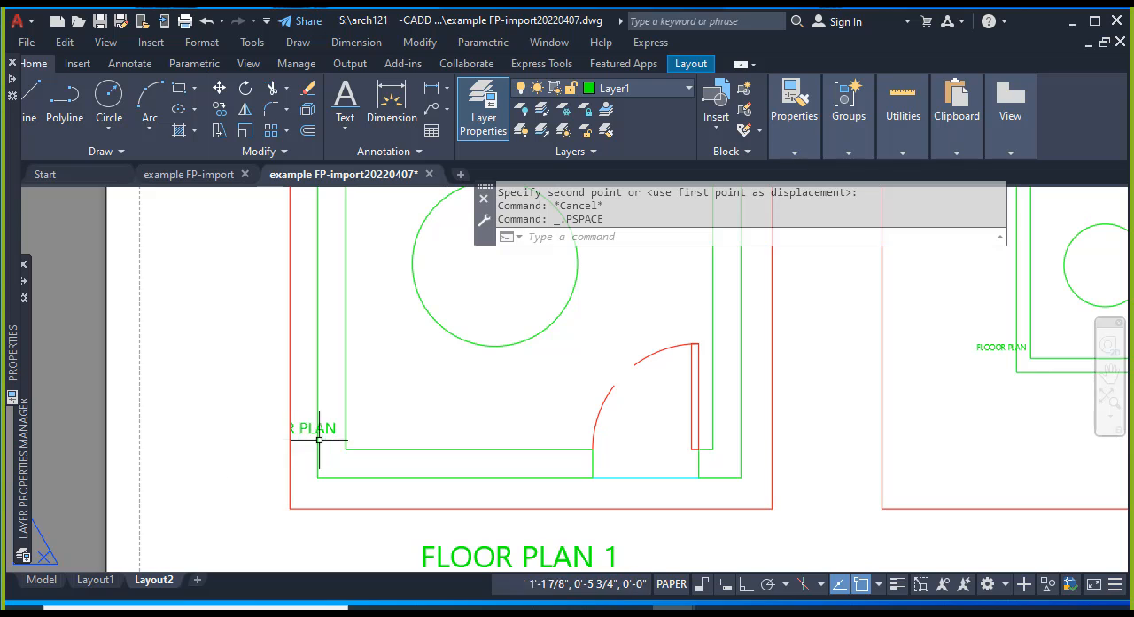
{"action": "scroll", "coordinate": [328, 431], "scroll_direction": "down", "scroll_amount": 3}
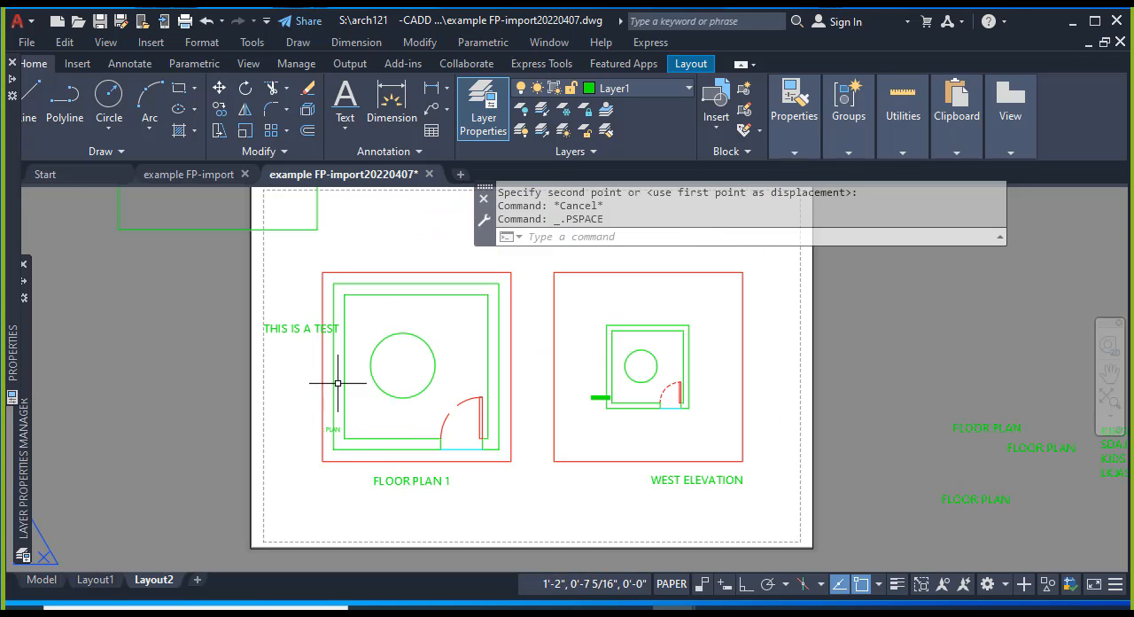
{"action": "key", "text": "Escape"}
{"action": "key", "text": "Escape"}
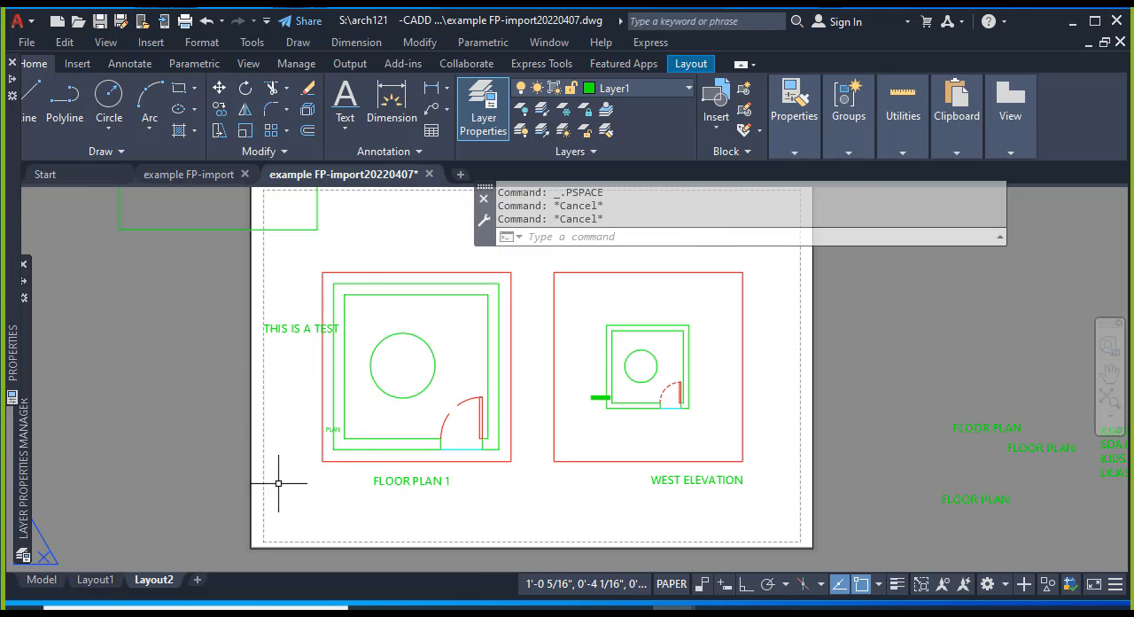